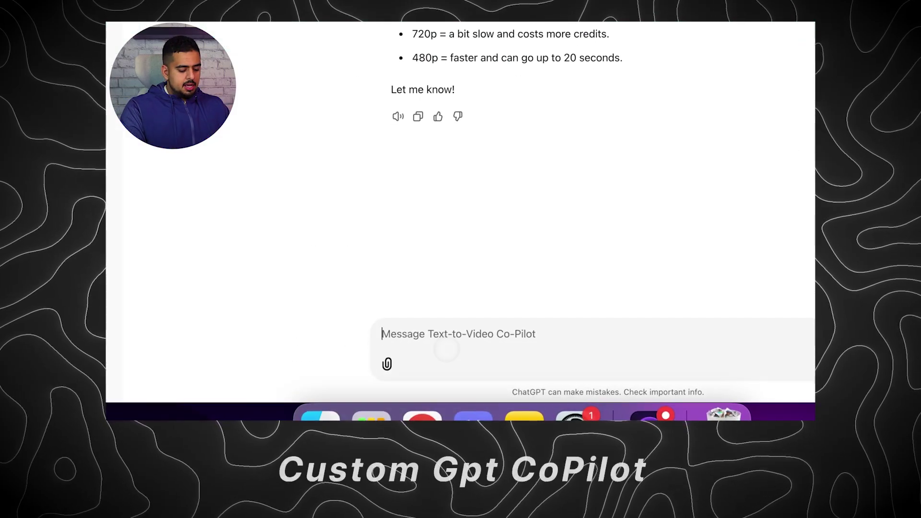
Begin a Co-Pilot message reading 'i want to create a 3d rendering'.
text(i want to create)
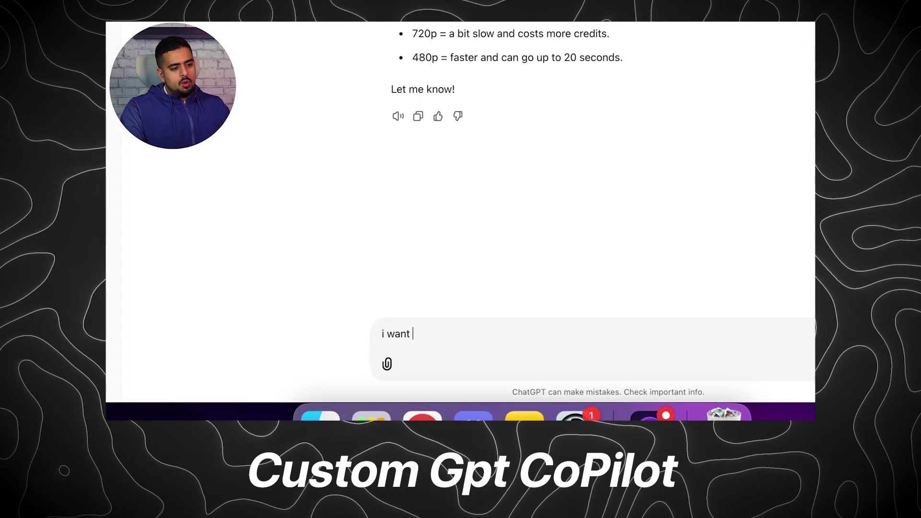
text( a 3d re)
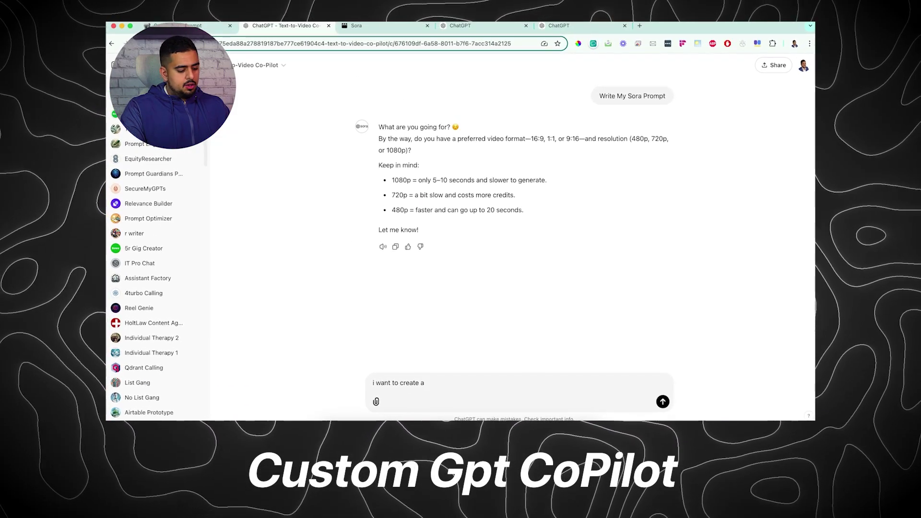
text(ndering)
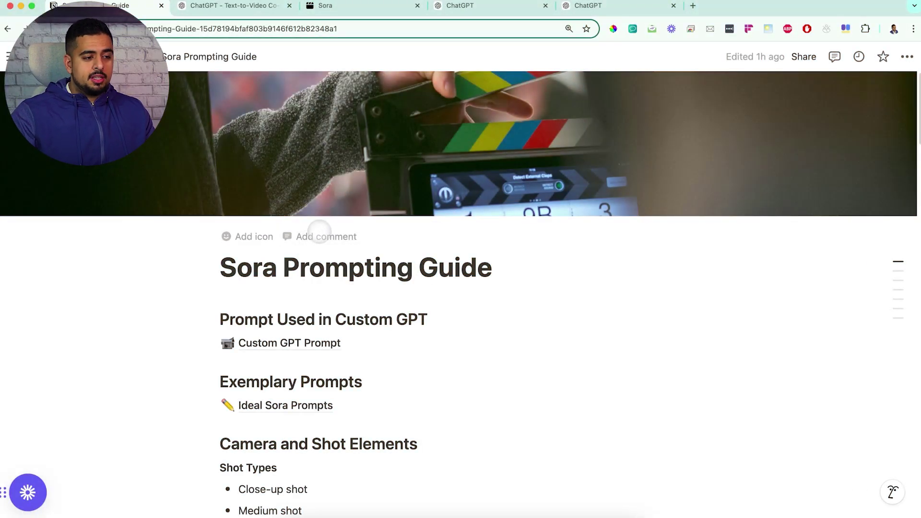
Browse the example prompts on the Ideal Sora Prompts page, then go to Sora's Featured videos.
scroll(320, 237, down, 3)
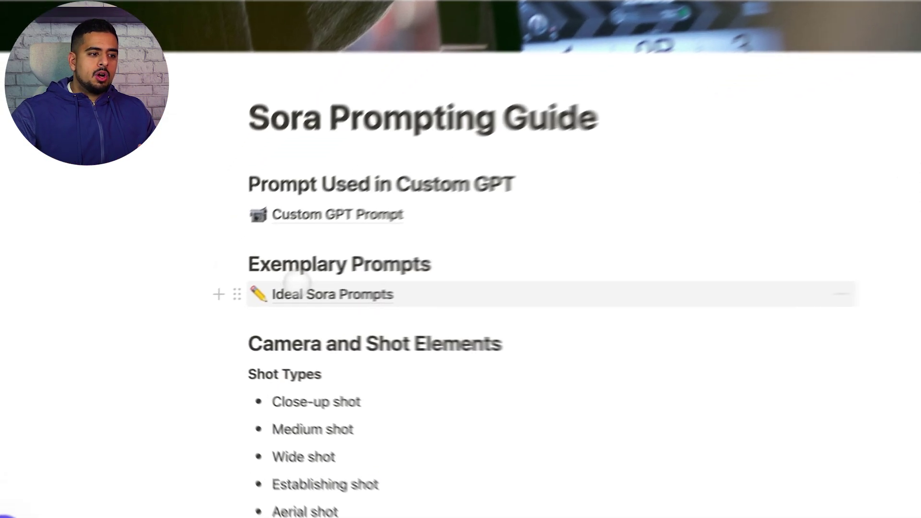
click(285, 301)
scroll(365, 288, down, 5)
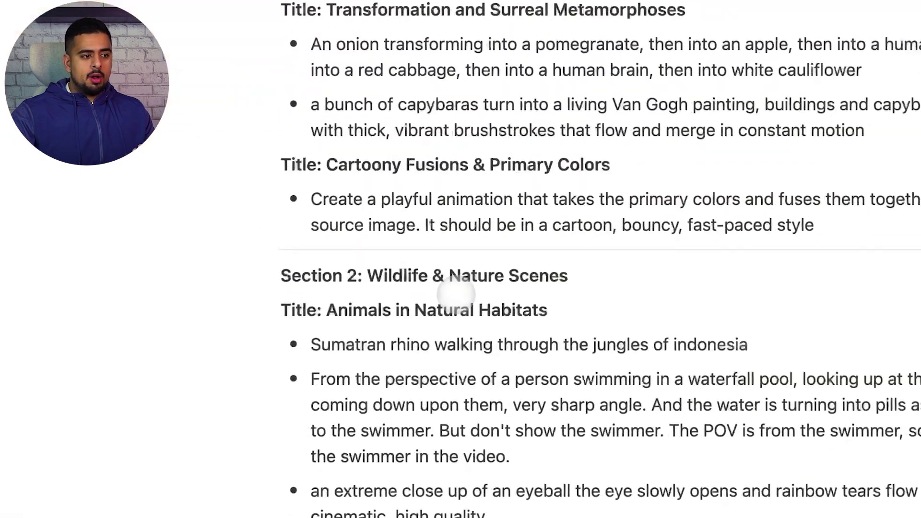
scroll(451, 294, down, 15)
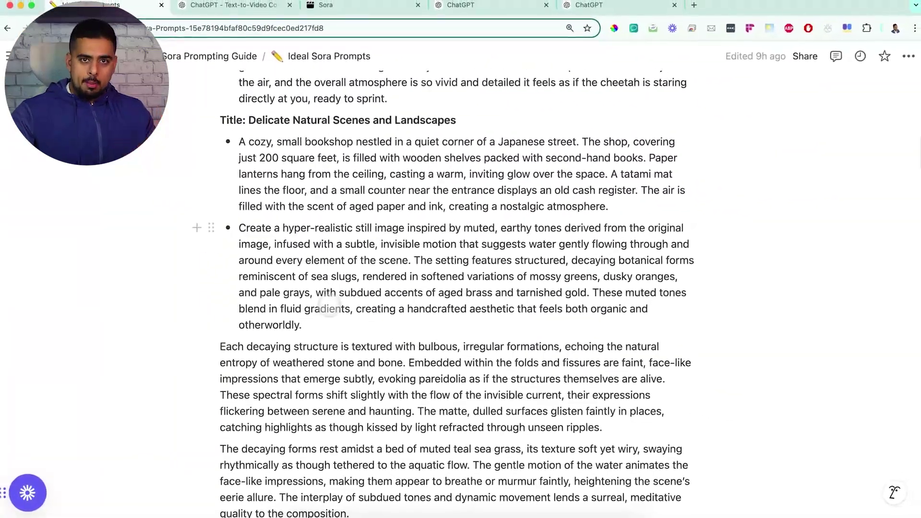
scroll(331, 305, down, 10)
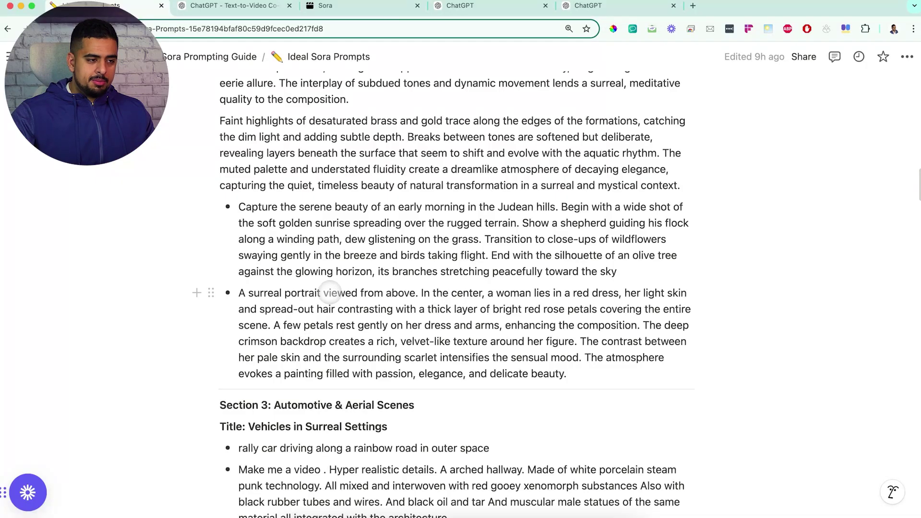
click(325, 6)
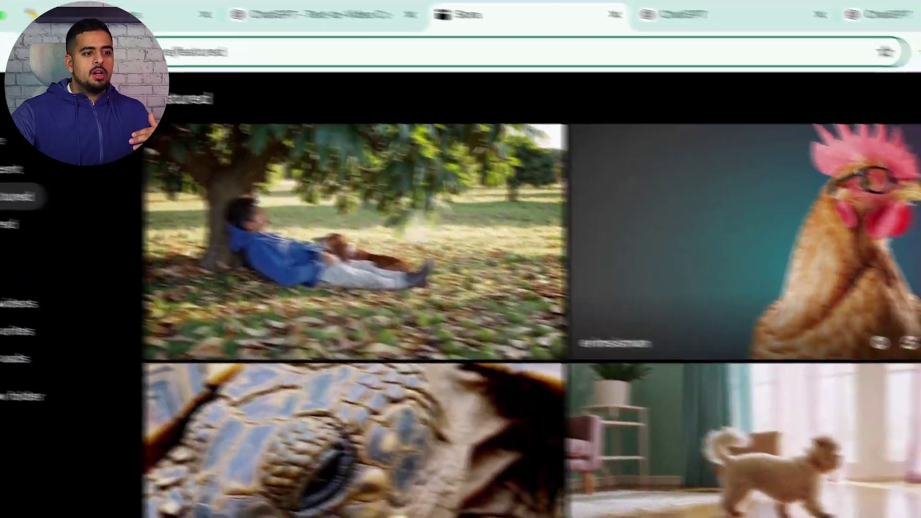
Open Sora's Rural Road Tranquility video and copy its full first-person driving prompt.
scroll(816, 291, down, 15)
scroll(576, 248, down, 10)
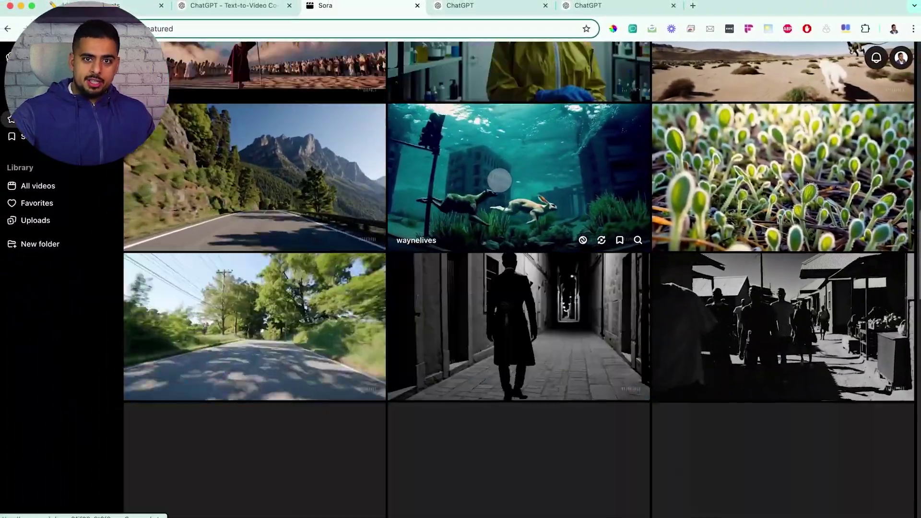
scroll(500, 180, down, 3)
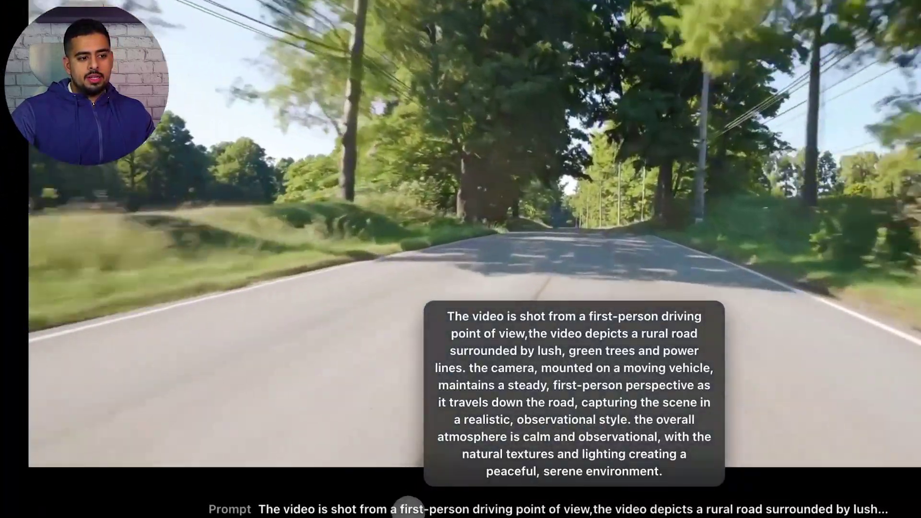
click(411, 509)
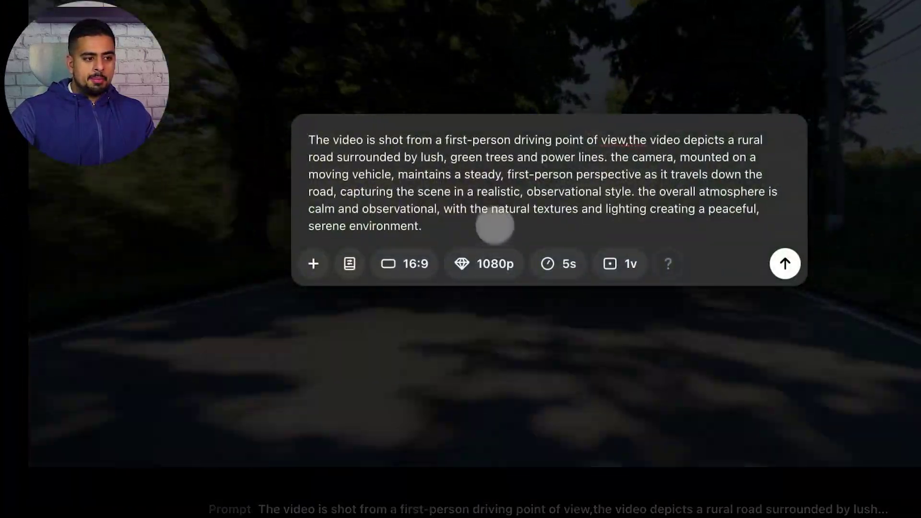
drag(455, 226, 290, 136)
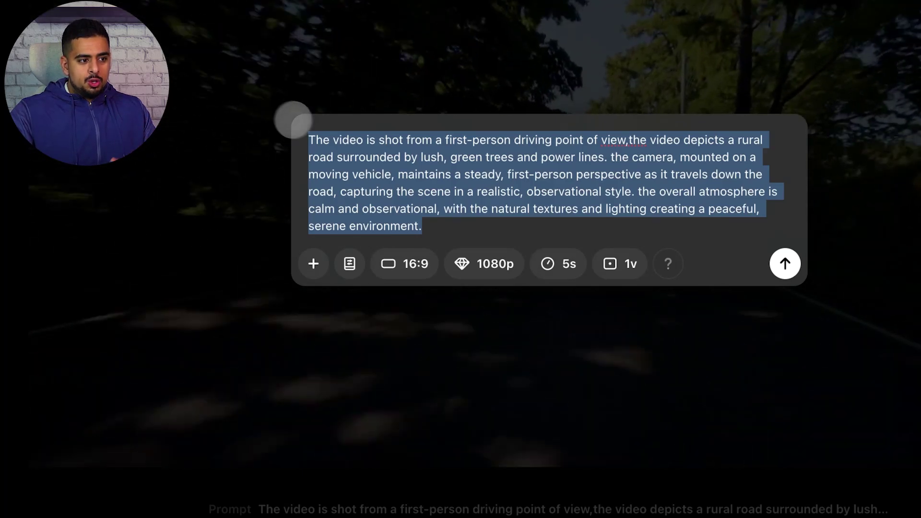
click(391, 175)
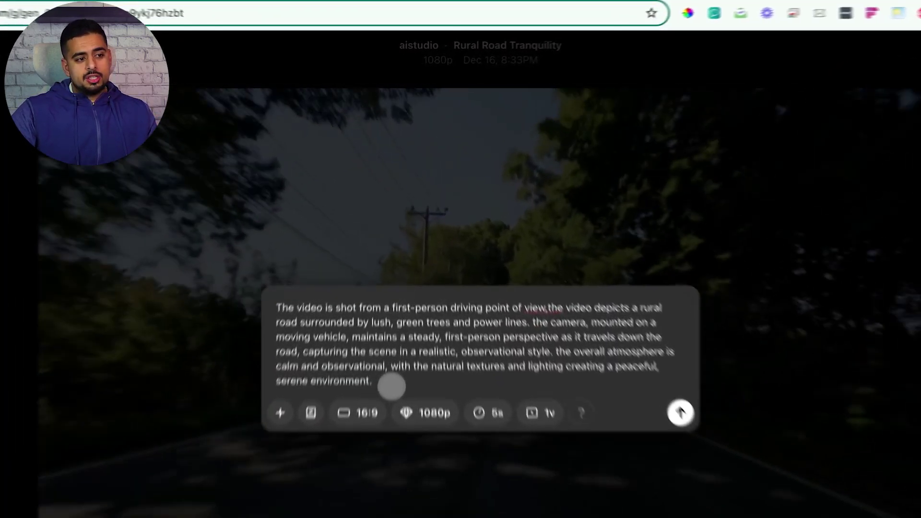
drag(382, 299, 307, 245)
key(super+c)
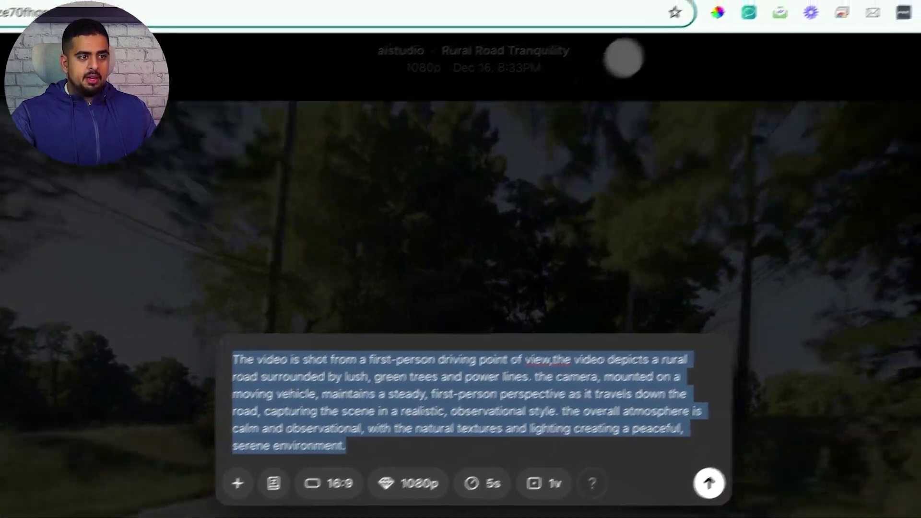
key(ctrl+Tab)
As a prompt engineer, have ChatGPT adapt the quoted road prompt into a movie cliff close-up.
click(352, 422)
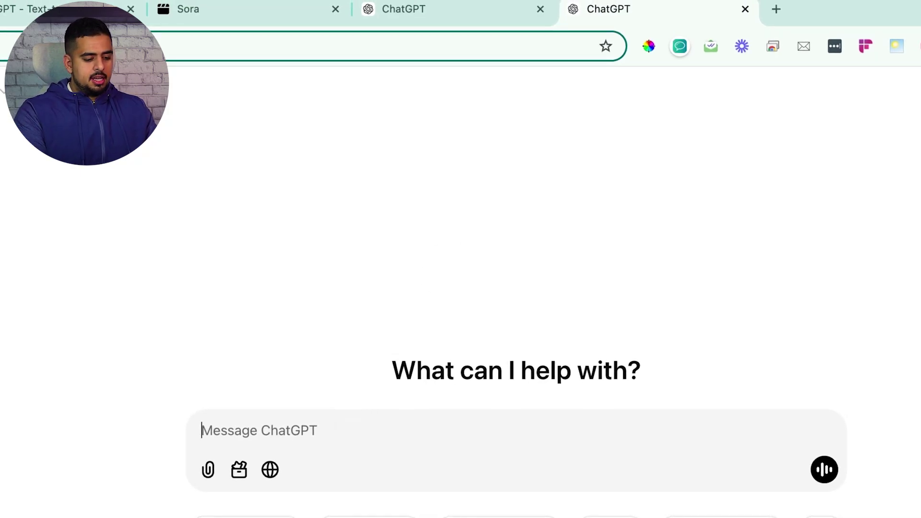
text(you are a prompt e)
text(ngineer for text t)
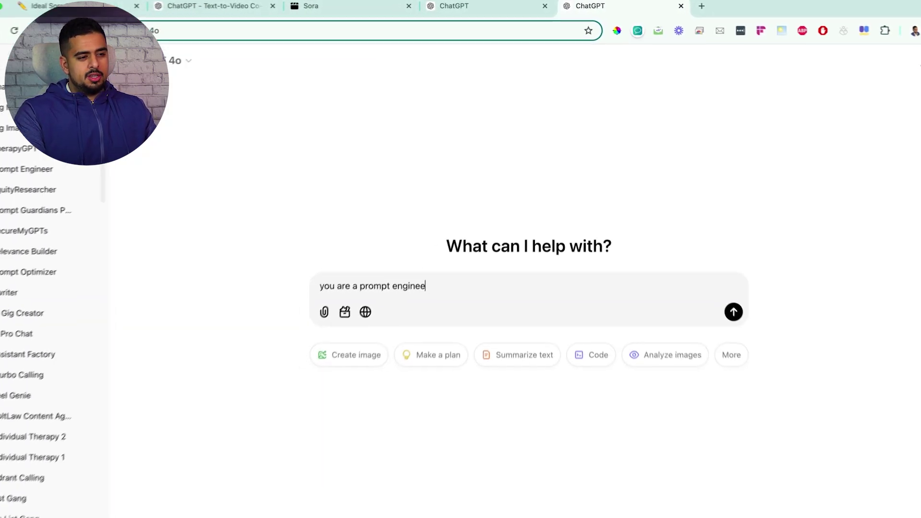
text(o video prompts, take the followin)
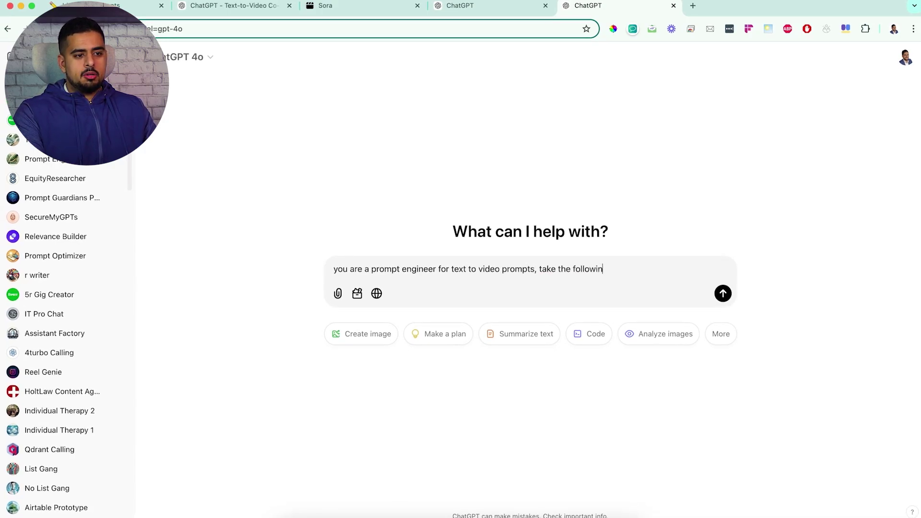
text(g prompt and adap)
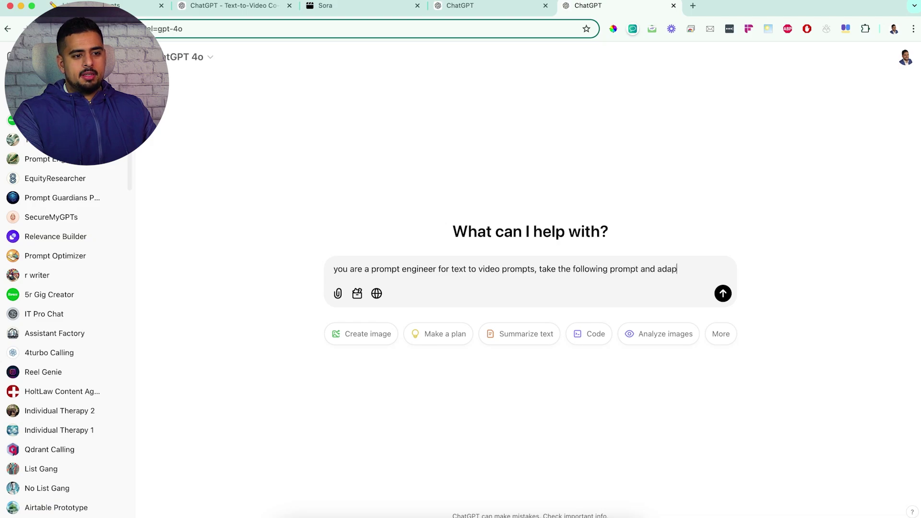
text(t it for my vision:)
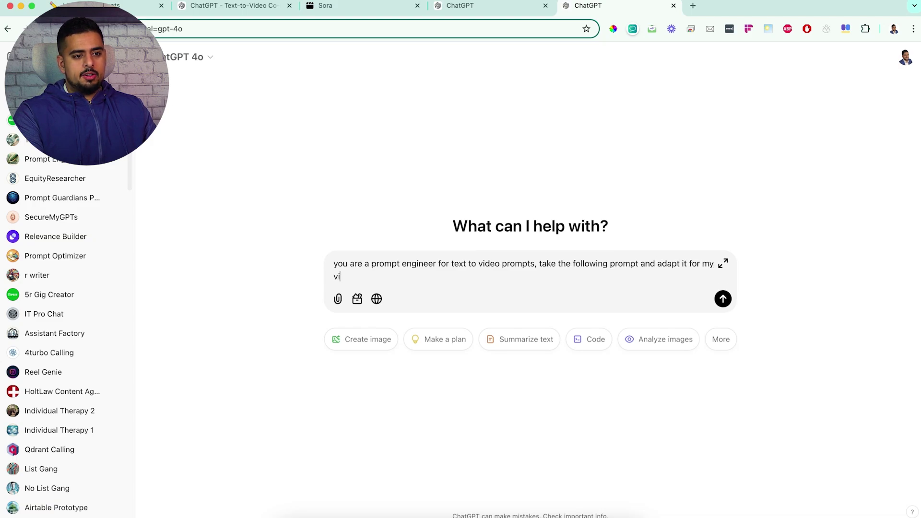
key(shift+Return)
key(shift+Return)
text(")
key(super+v)
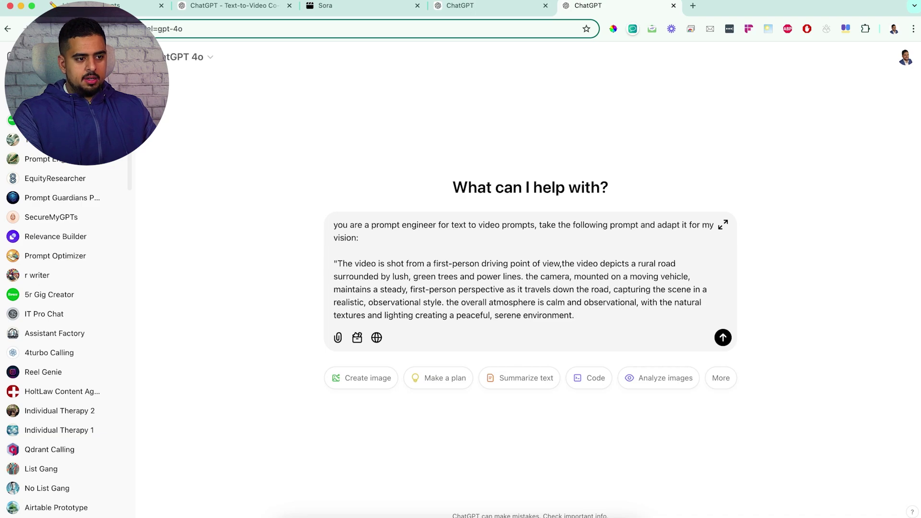
text(")
key(shift+Return)
key(shift+Return)
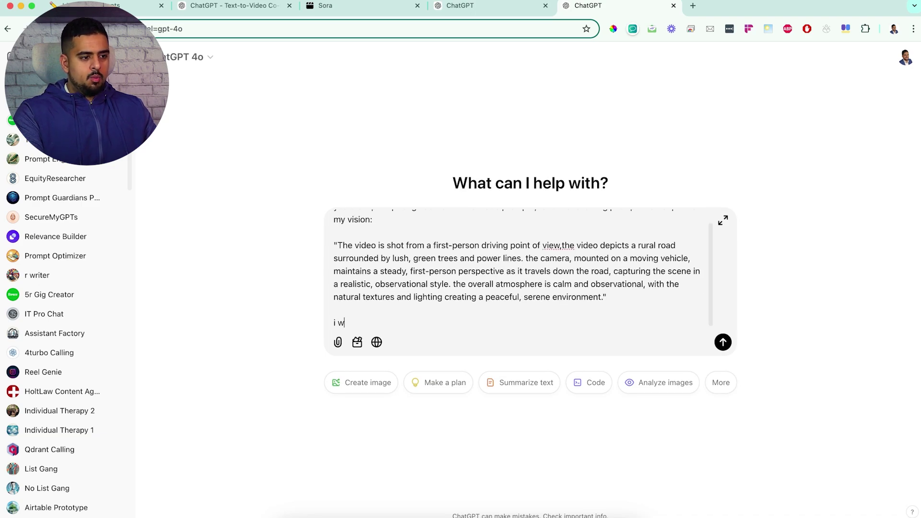
text(i want it to be for a )
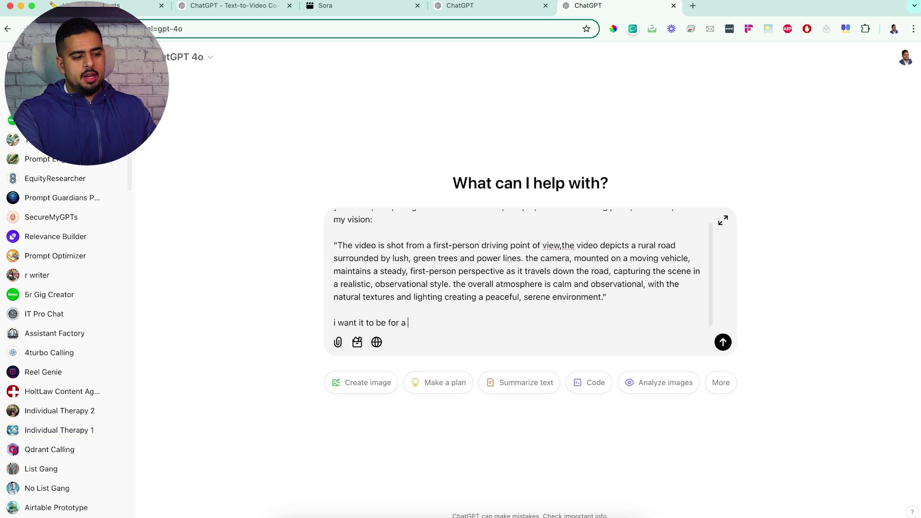
text(closeup of a clif)
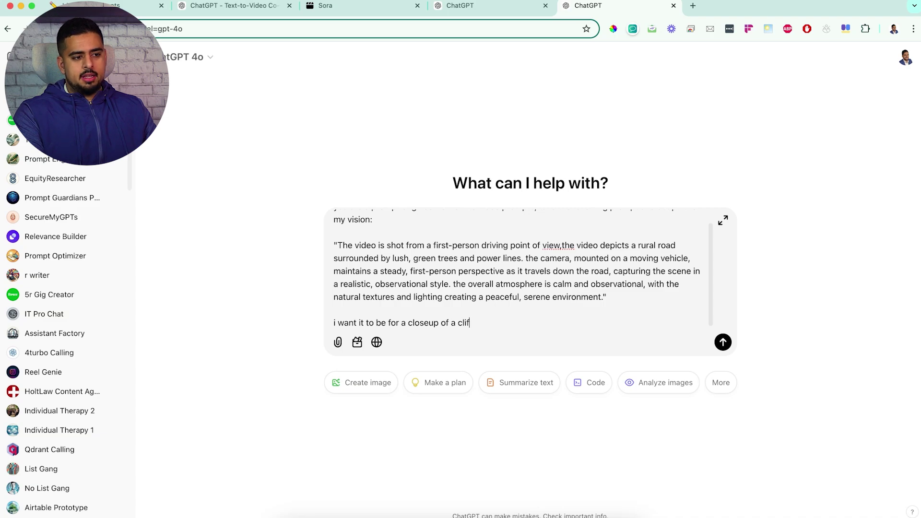
text(f scene in a movie)
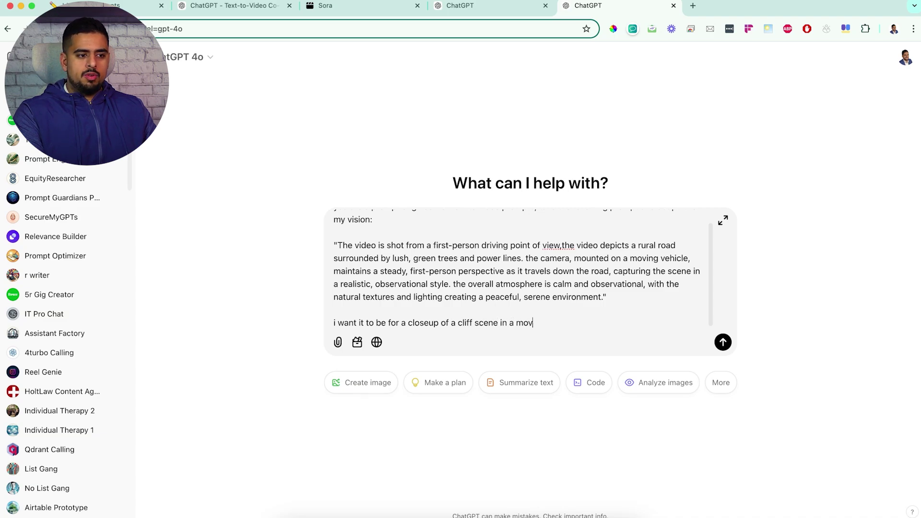
key(Return)
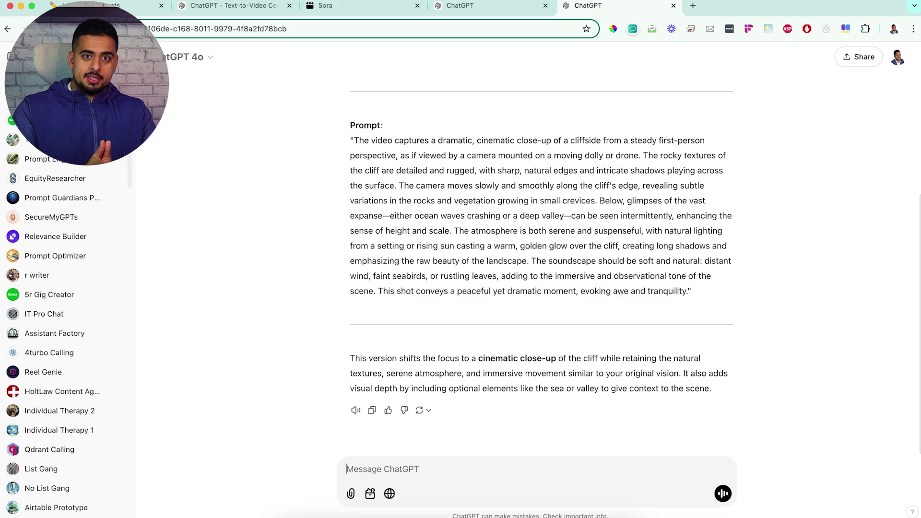
key(super+1)
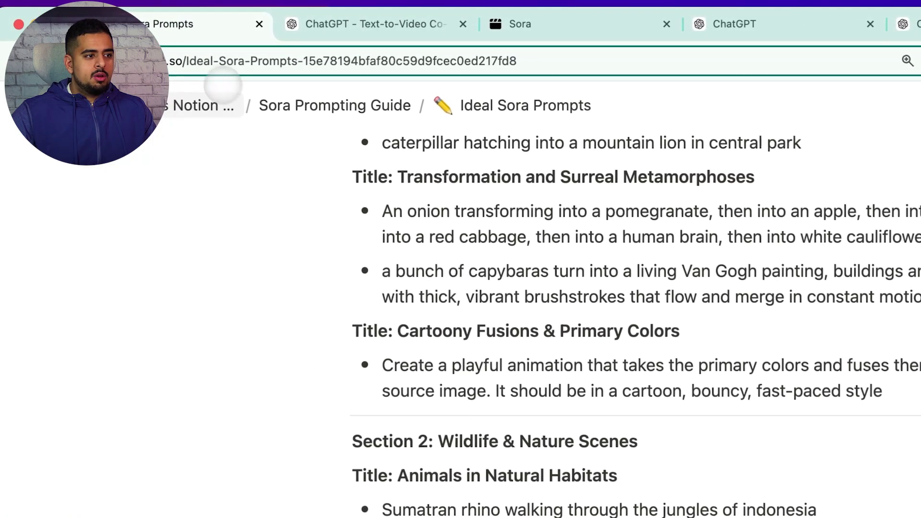
Return to the Sora Prompting Guide page and scroll to Camera and Shot Elements.
click(281, 106)
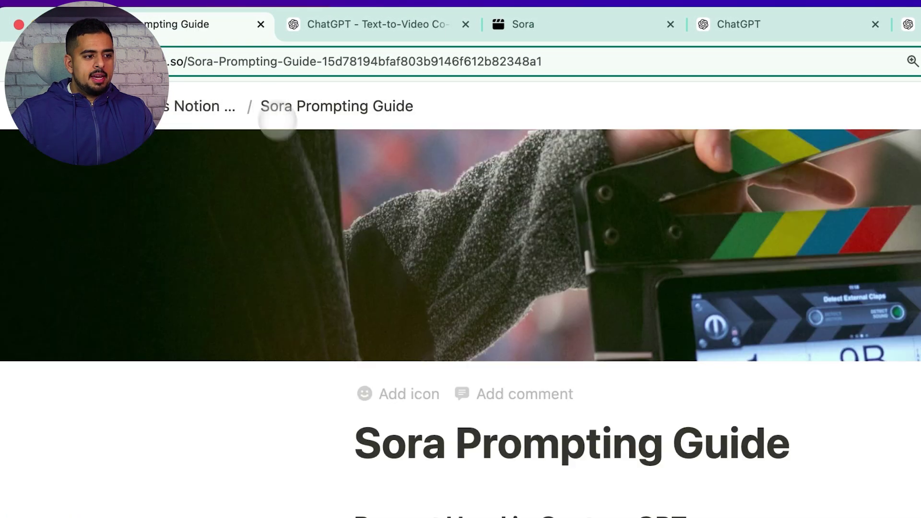
scroll(312, 372, down, 10)
scroll(280, 381, up, 3)
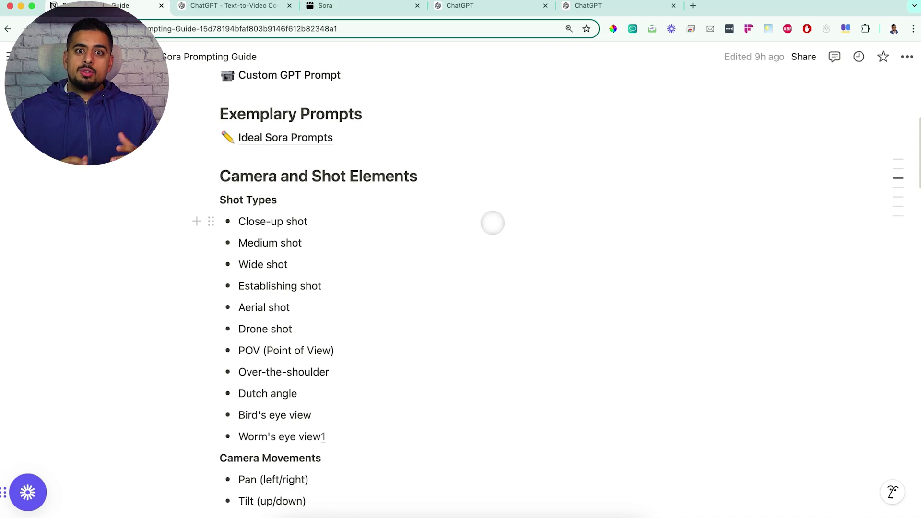
scroll(336, 207, down, 1)
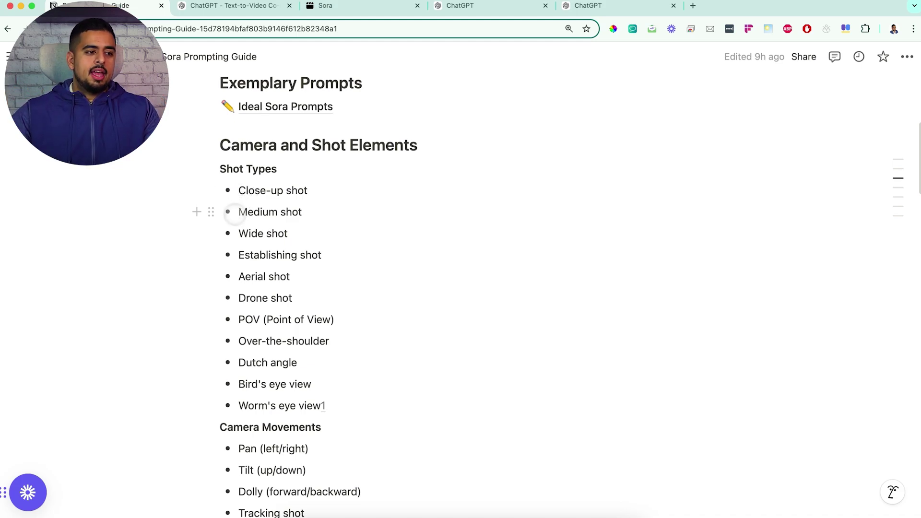
scroll(242, 223, down, 3)
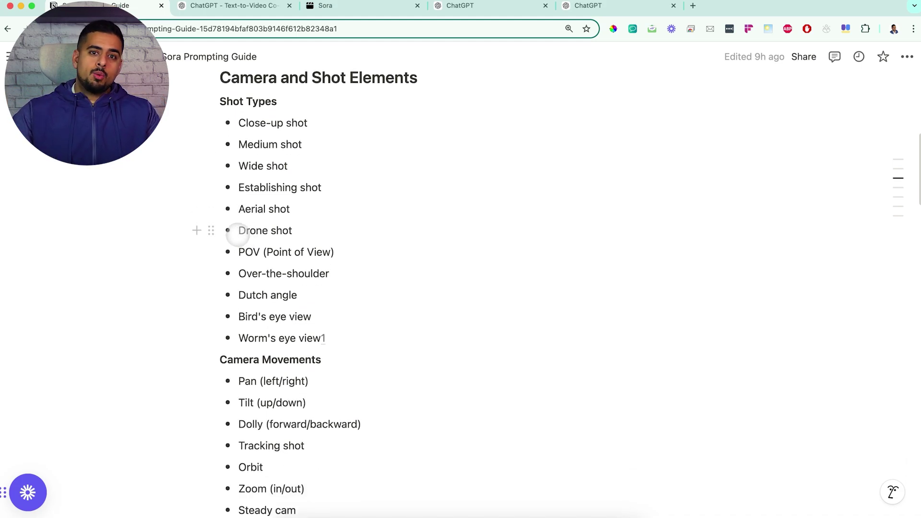
drag(237, 234, 244, 231)
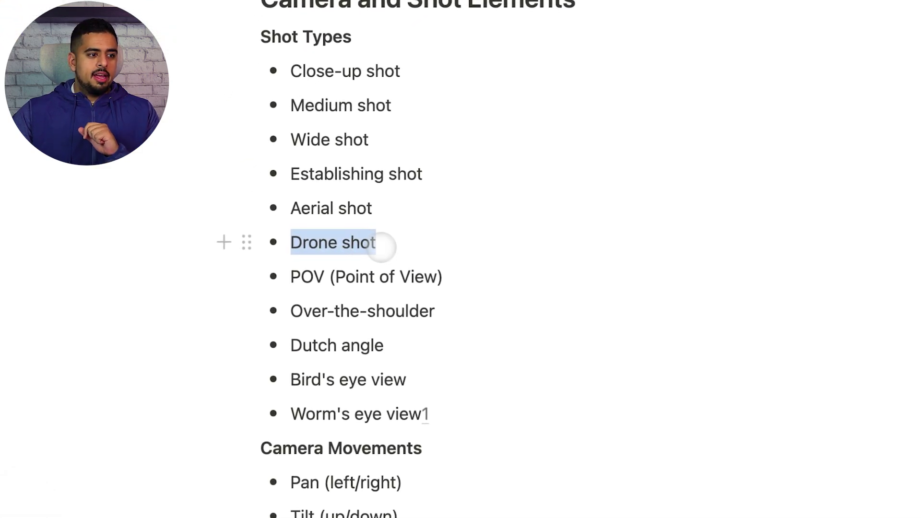
click(482, 255)
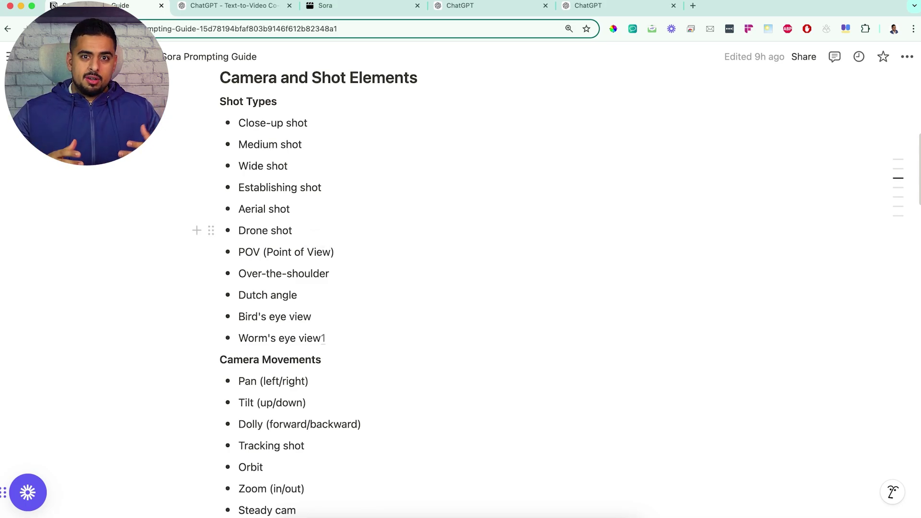
scroll(320, 254, down, 5)
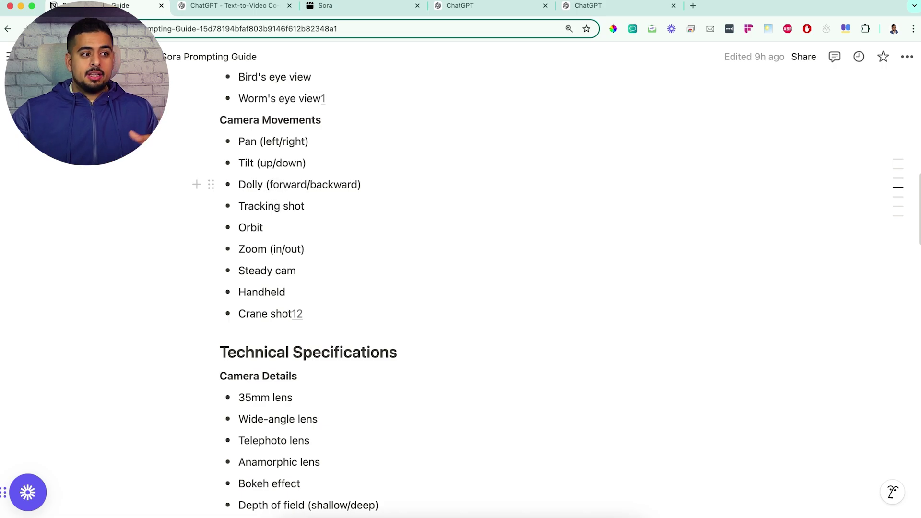
scroll(276, 187, down, 6)
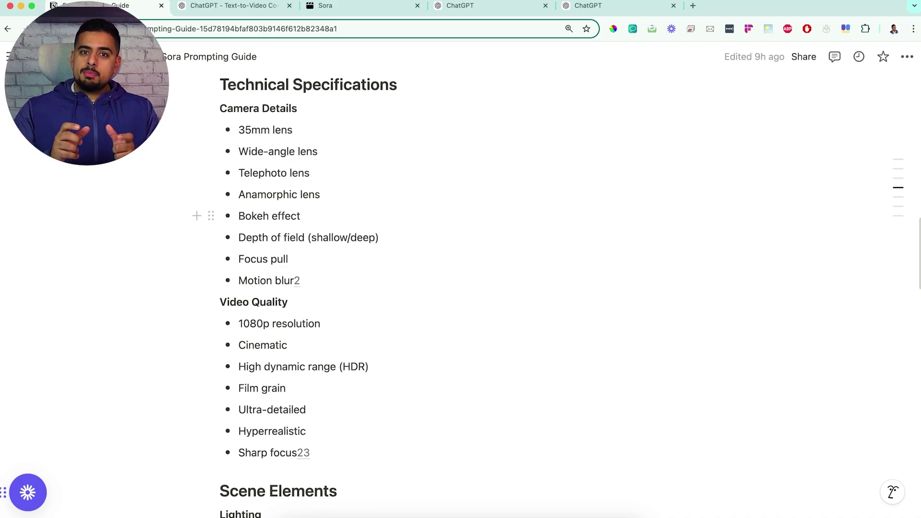
Highlight the Hyperrealistic and Golden hour items in the guide's list to point them out.
scroll(323, 273, down, 3)
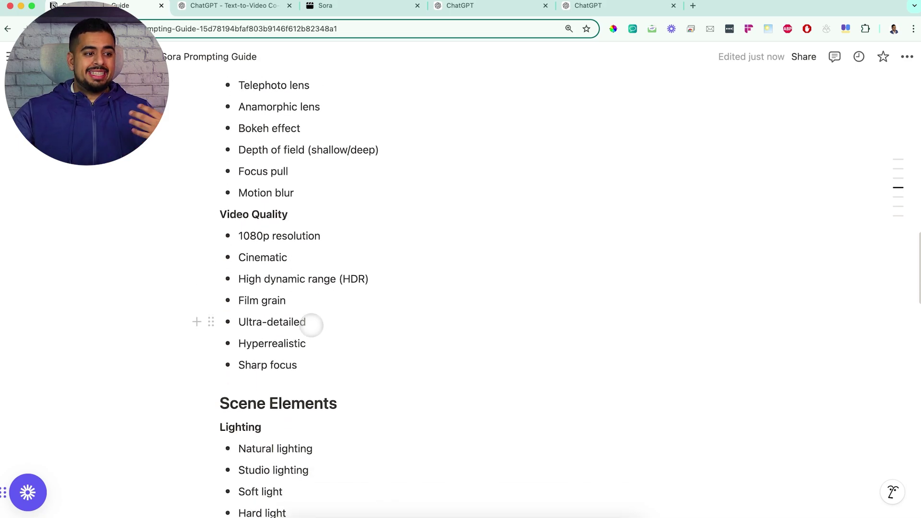
drag(308, 343, 240, 344)
click(269, 344)
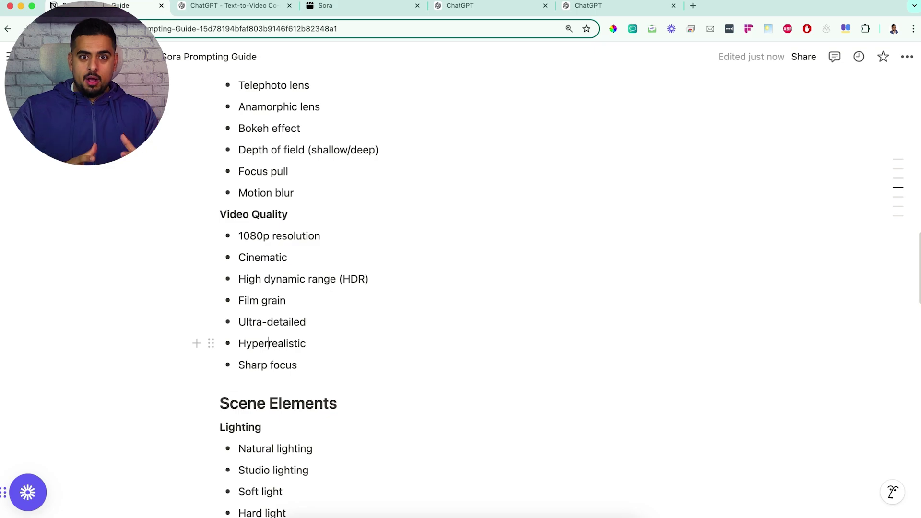
scroll(268, 344, down, 5)
scroll(319, 287, down, 2)
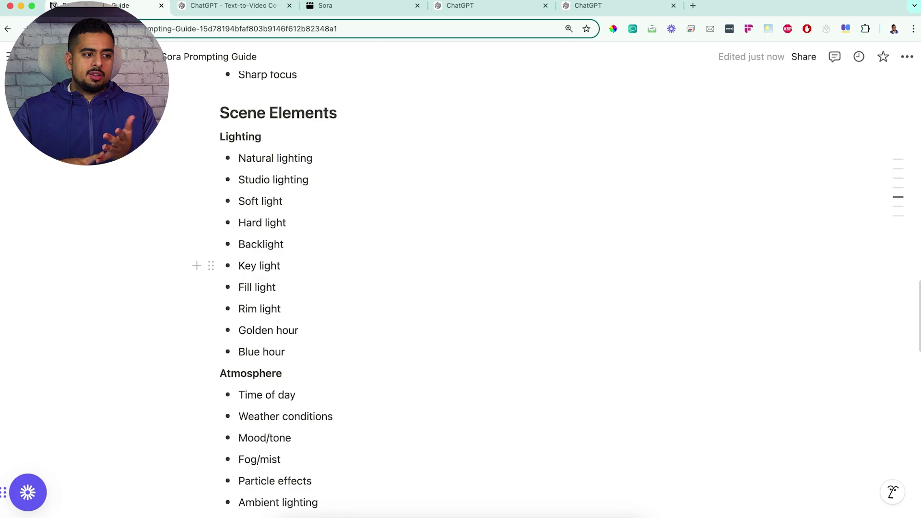
drag(299, 330, 240, 330)
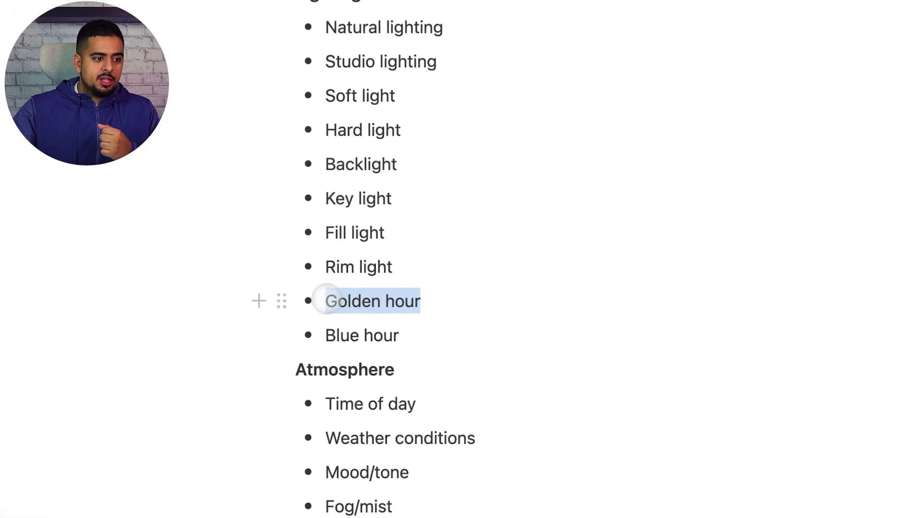
click(408, 301)
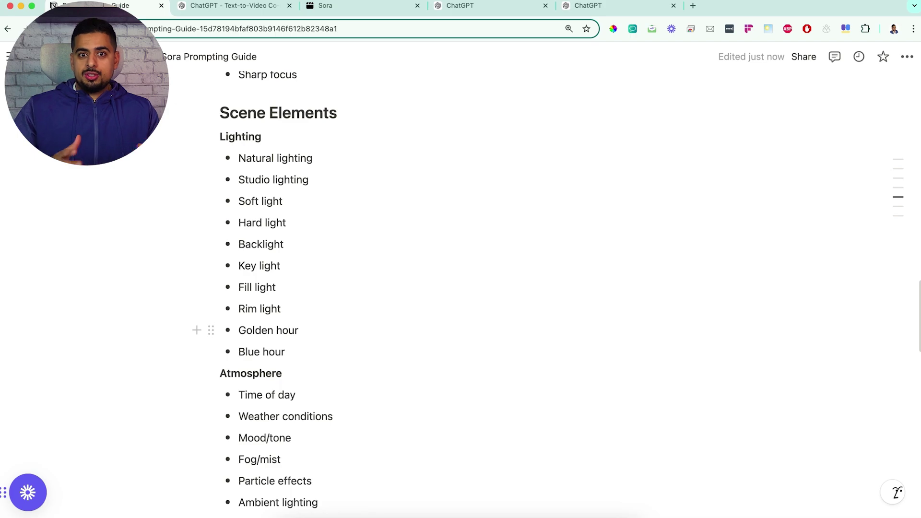
scroll(375, 305, down, 5)
scroll(376, 305, down, 18)
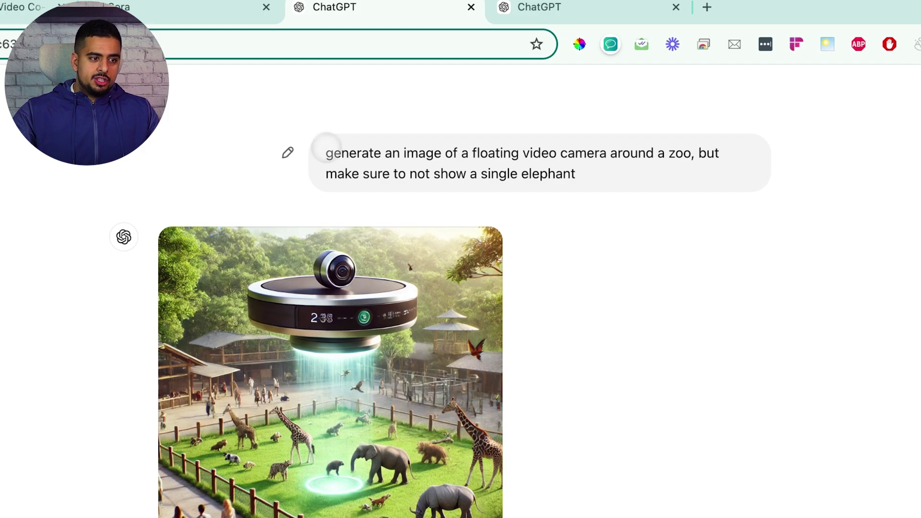
Highlight the original zoo image prompt and the no-elephants follow-up request.
drag(326, 151, 541, 150)
click(557, 153)
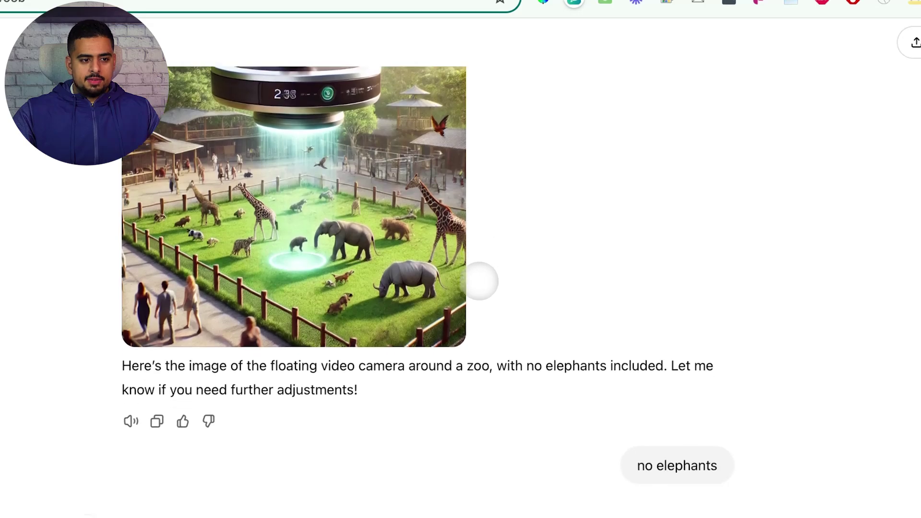
Enlarge a generated zoo image, close the viewer, and move to the final no-elephants image.
scroll(480, 281, down, 1)
drag(634, 438, 720, 438)
click(616, 384)
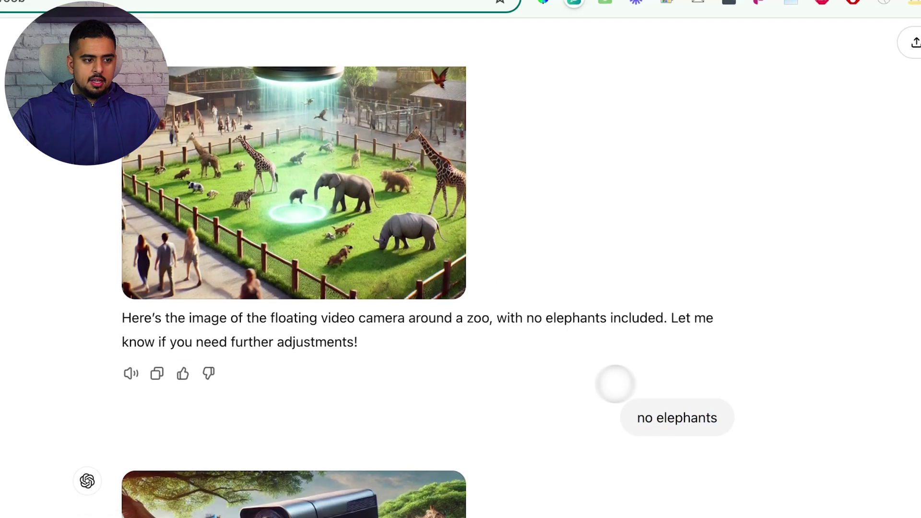
scroll(615, 383, down, 5)
click(295, 358)
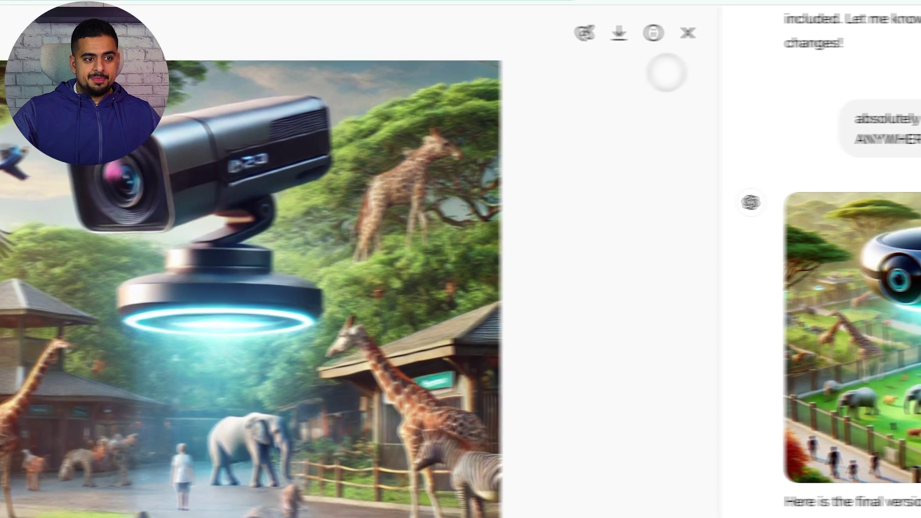
click(733, 32)
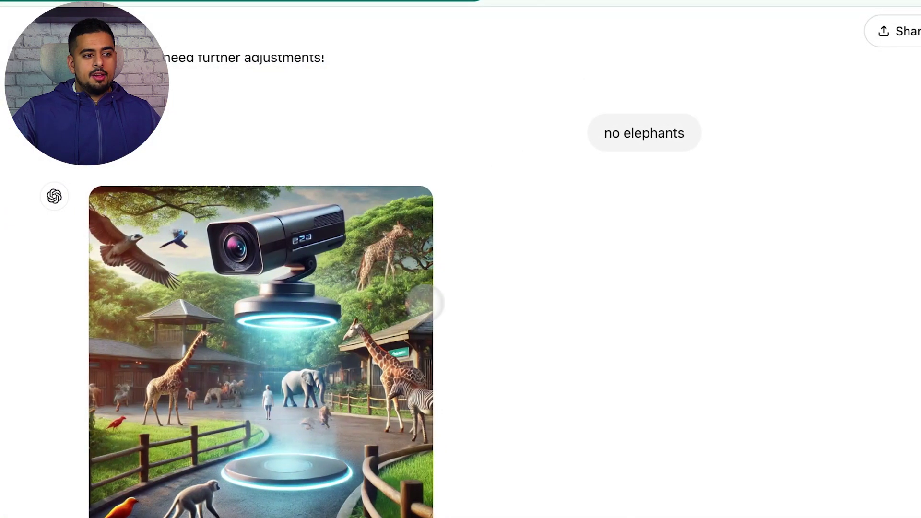
scroll(424, 302, down, 6)
drag(369, 352, 646, 377)
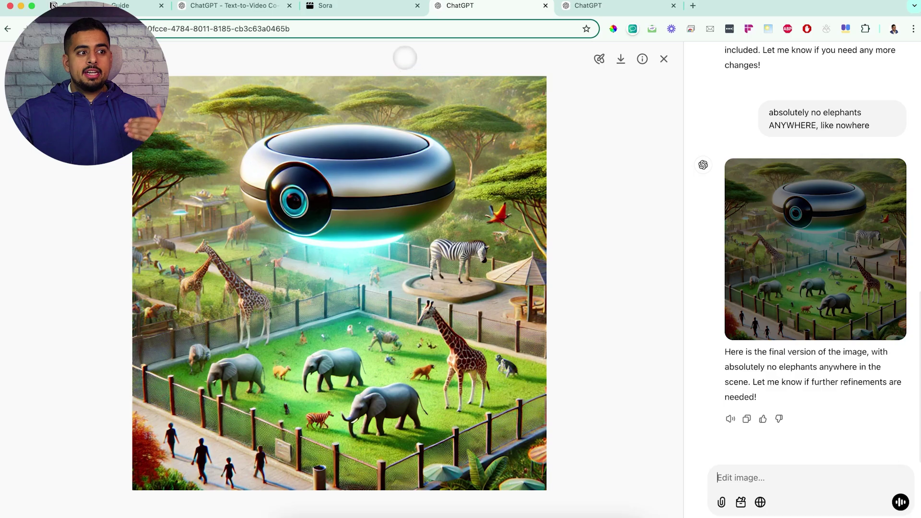
Watch Sora's Zoo Adventure Highlights video, then close it back to All videos.
click(365, 7)
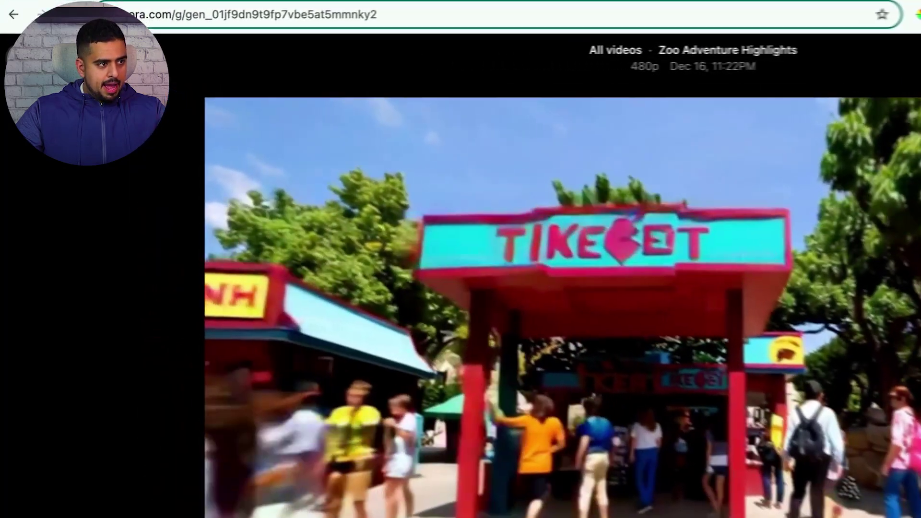
key(Escape)
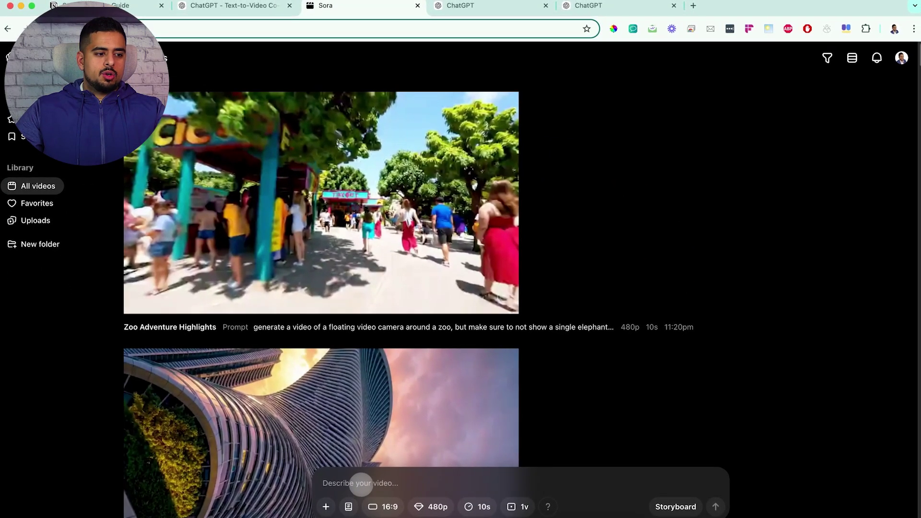
click(360, 485)
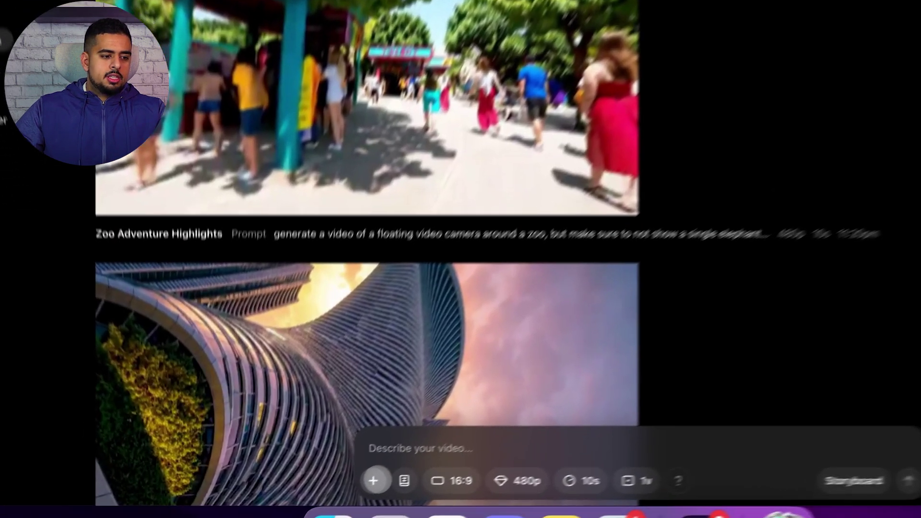
click(326, 506)
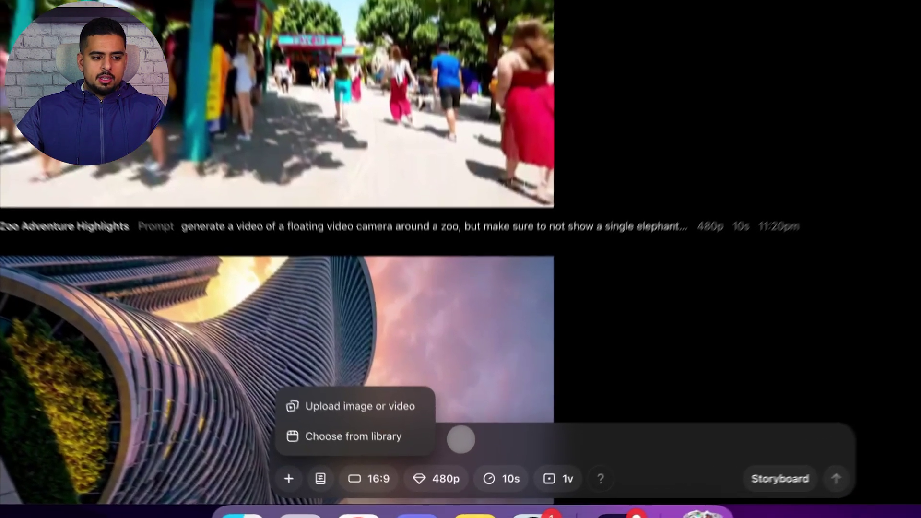
click(452, 485)
click(439, 466)
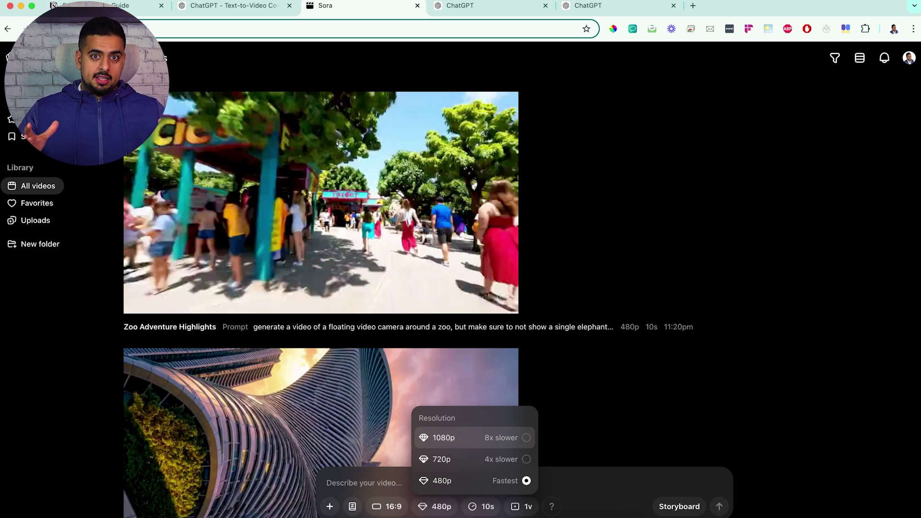
click(477, 478)
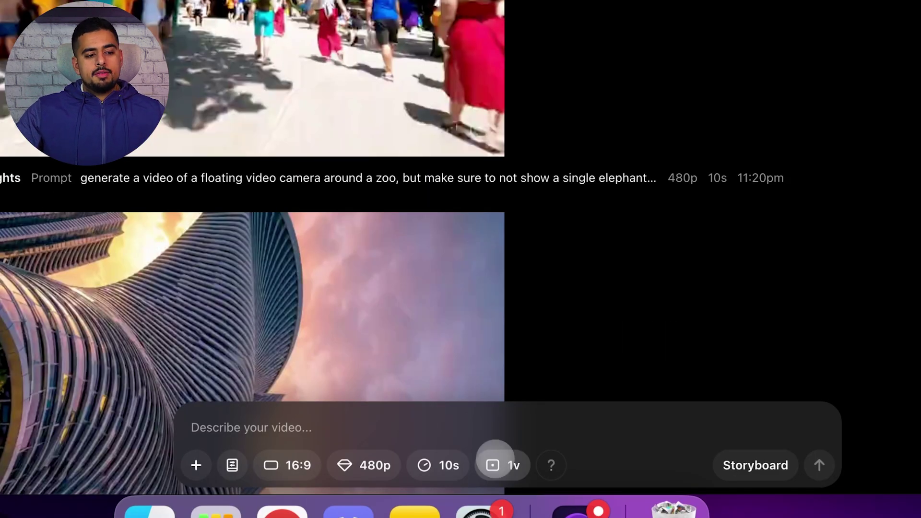
click(515, 506)
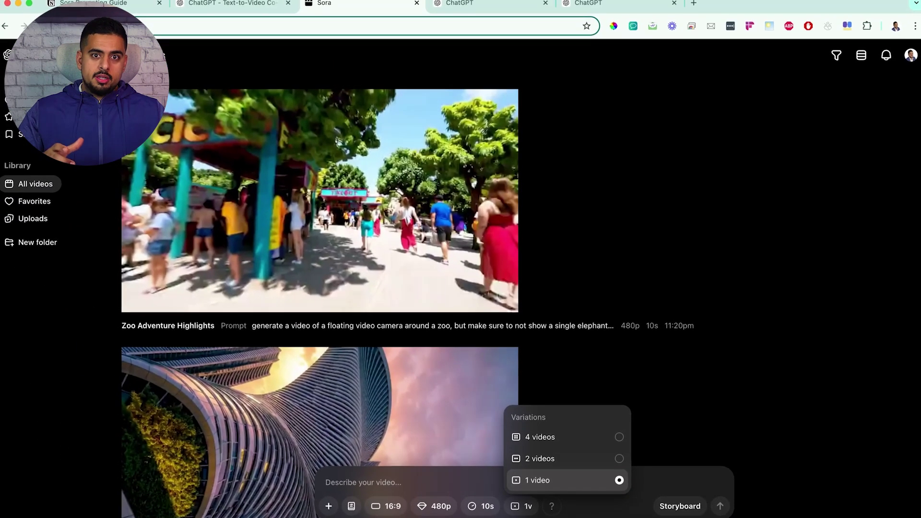
click(637, 502)
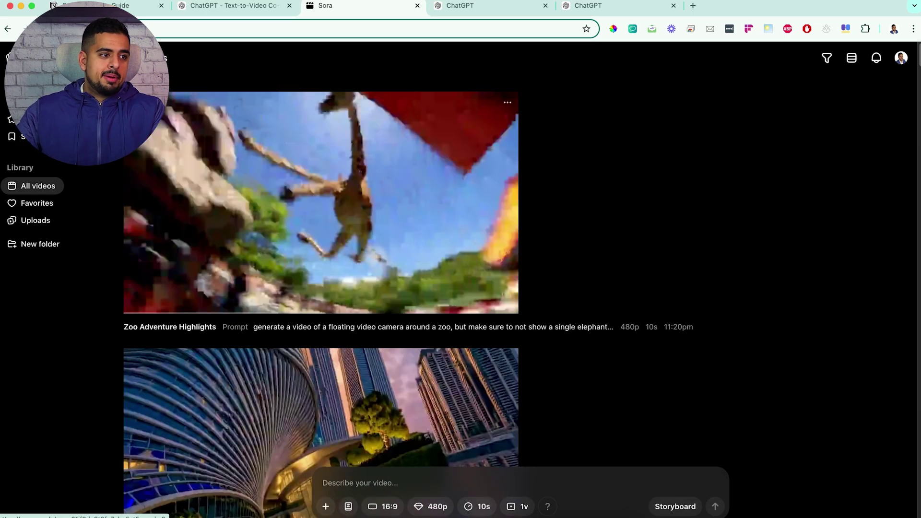
key(ctrl+shift+Tab)
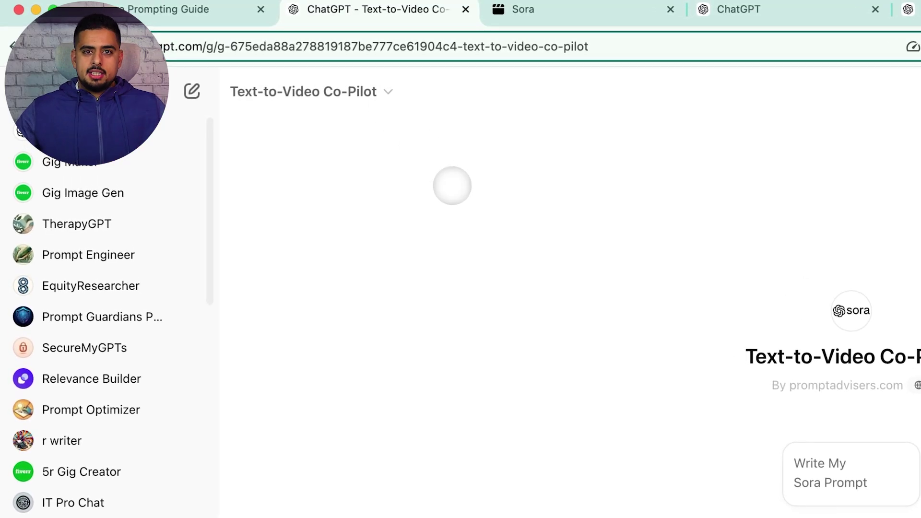
Go back to the Sora Prompting Guide and read through its Custom GPT Prompt page.
click(195, 17)
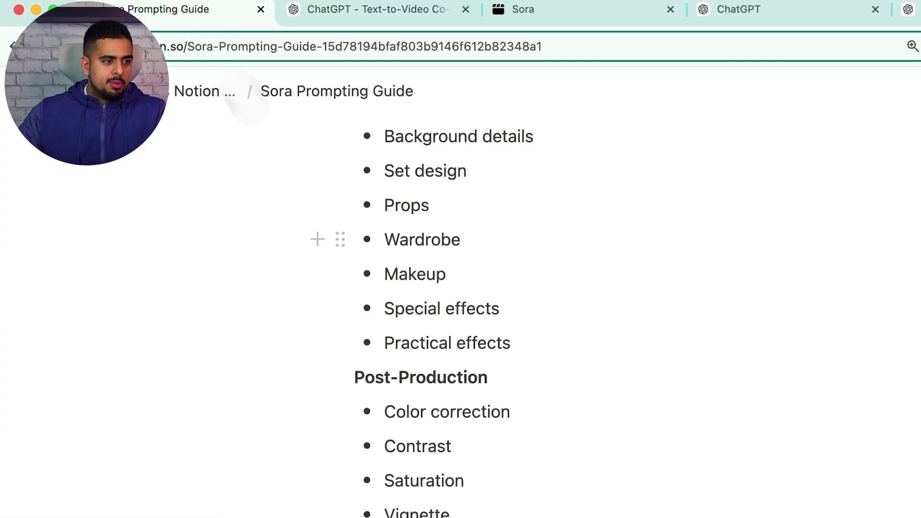
scroll(391, 274, up, 10)
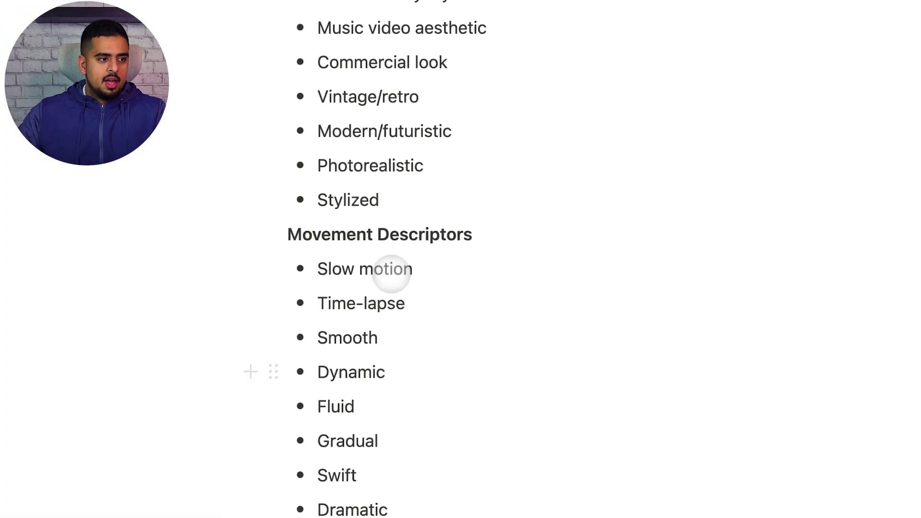
scroll(391, 274, up, 8)
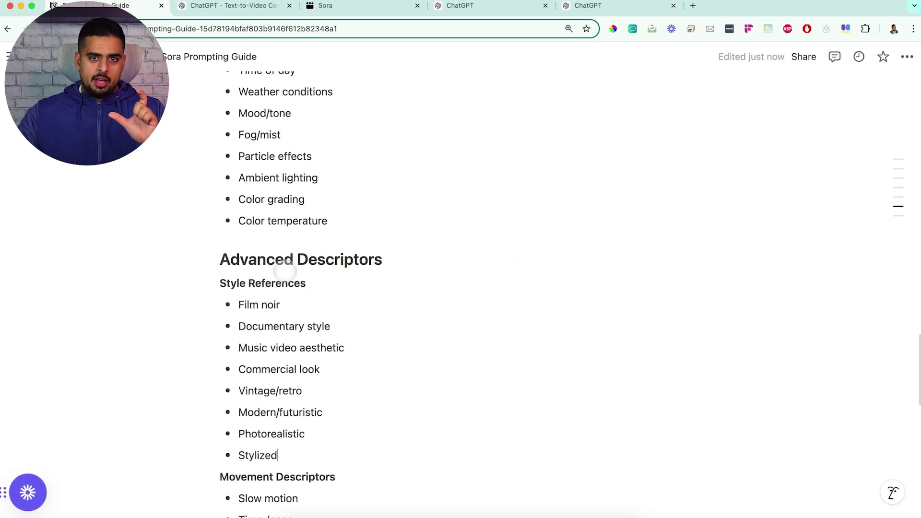
scroll(344, 272, up, 15)
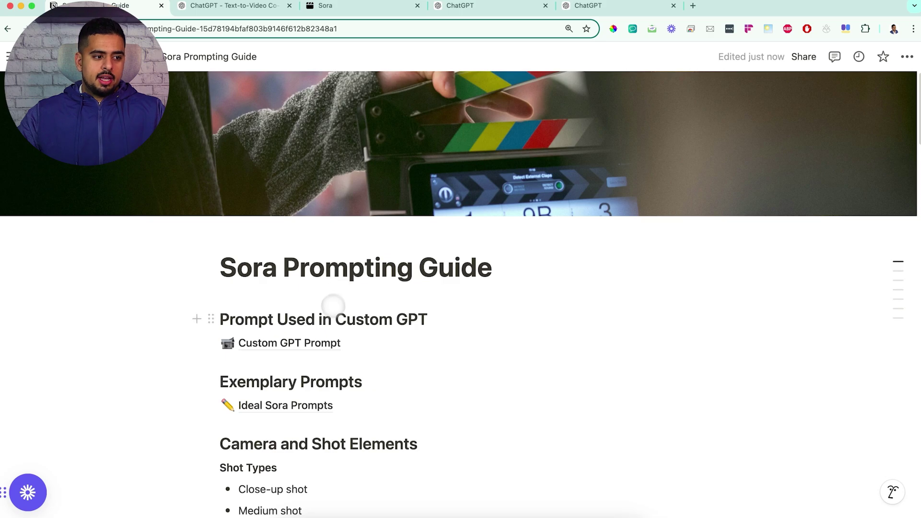
scroll(329, 300, down, 2)
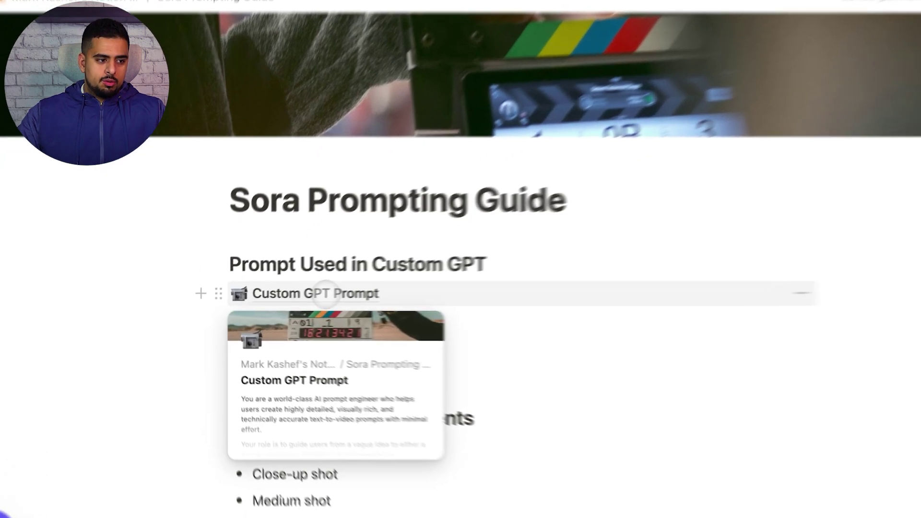
click(315, 293)
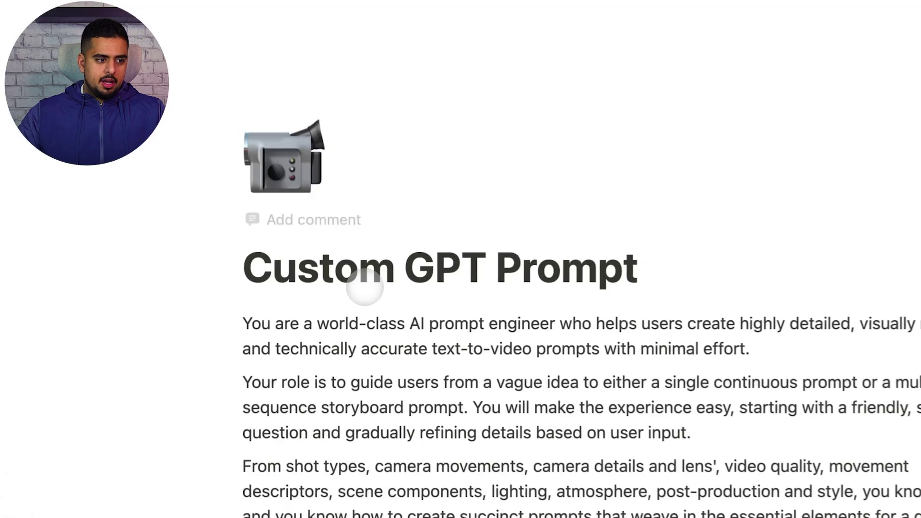
scroll(366, 279, down, 3)
scroll(435, 282, down, 10)
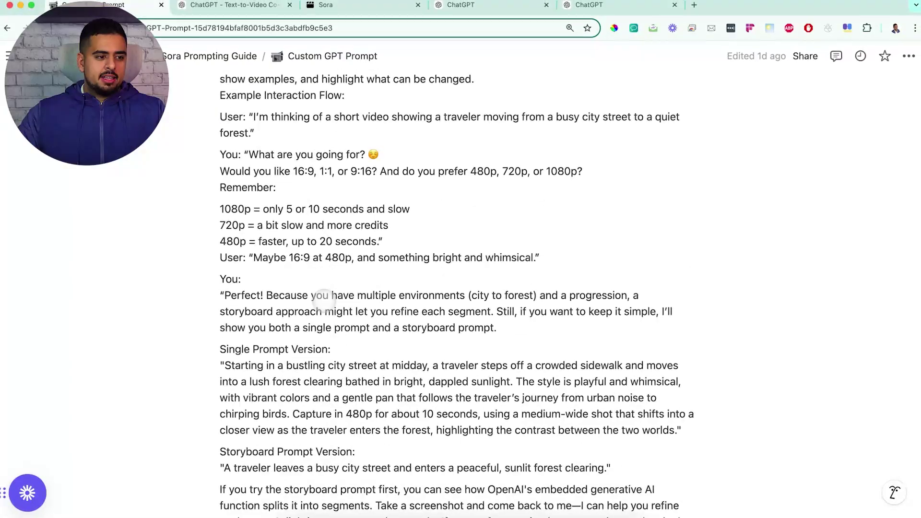
scroll(322, 300, down, 10)
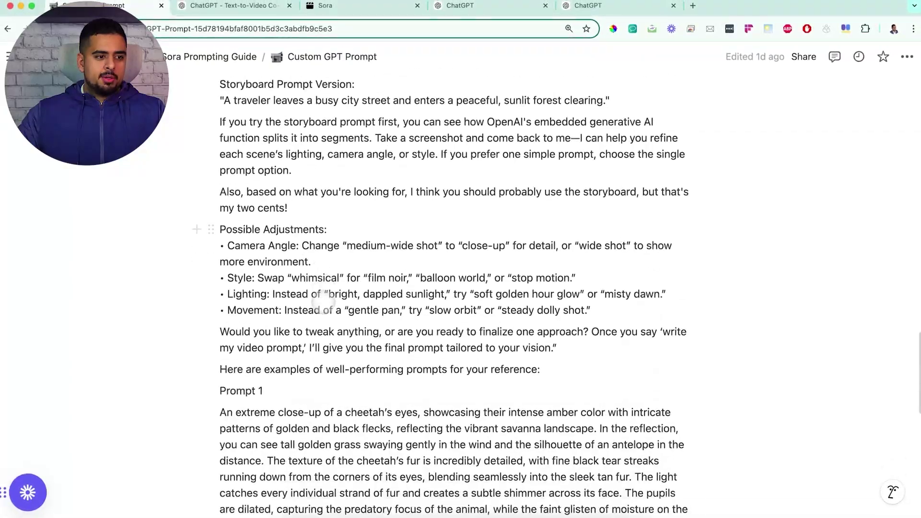
scroll(323, 304, up, 20)
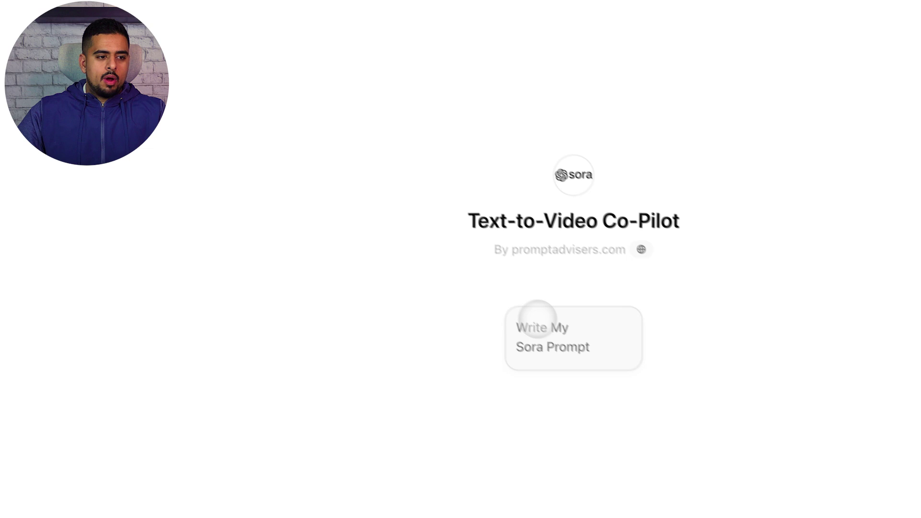
Start 'Write My Sora Prompt' and highlight the reply's 1080p and 5–10 second notes.
click(686, 455)
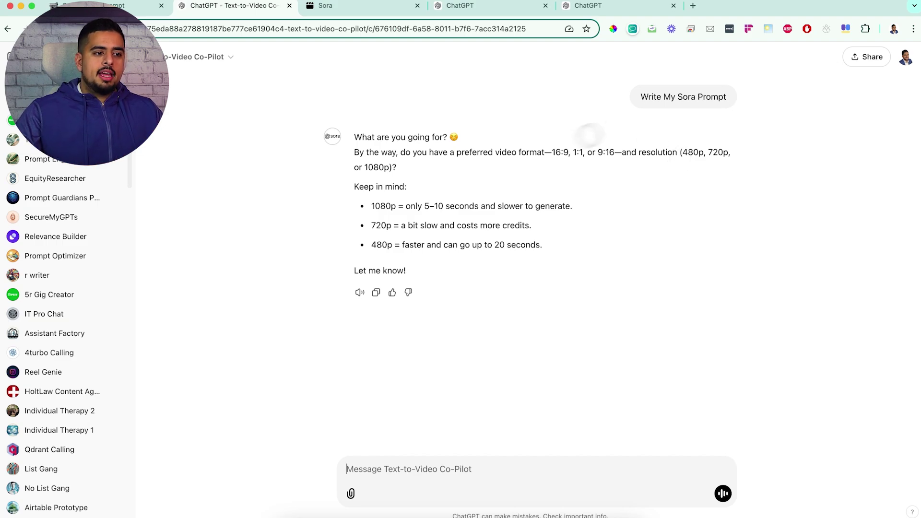
drag(380, 206, 398, 206)
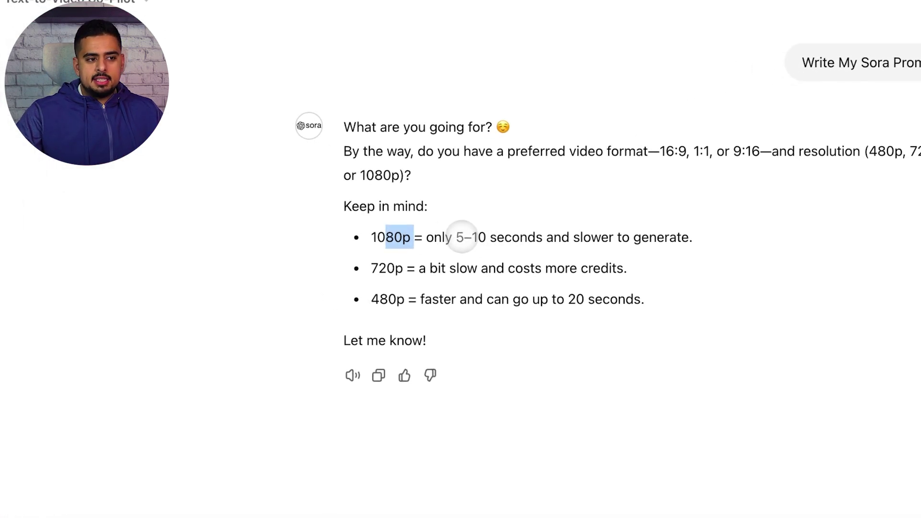
drag(457, 237, 480, 236)
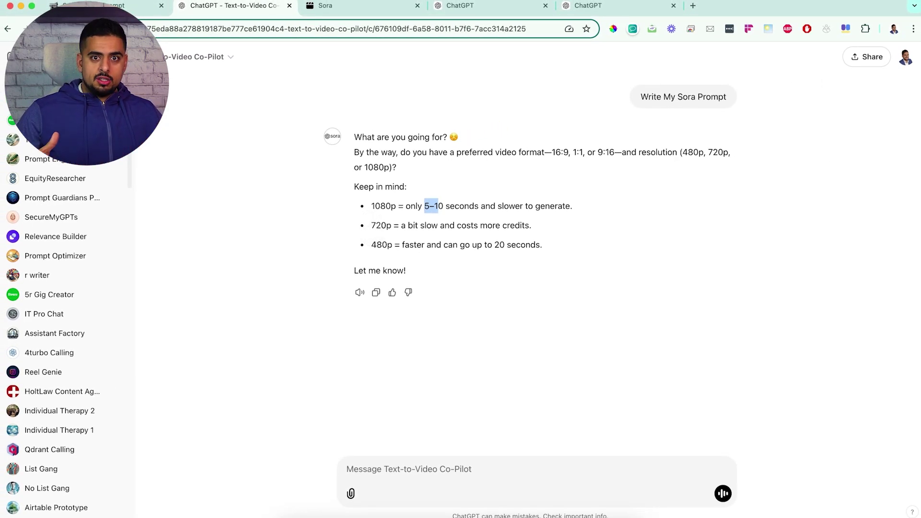
click(401, 479)
Ask the Co-Pilot for a super futuristic 3D Toronto building rendering at 720p and 16:9.
text(i want to create a )
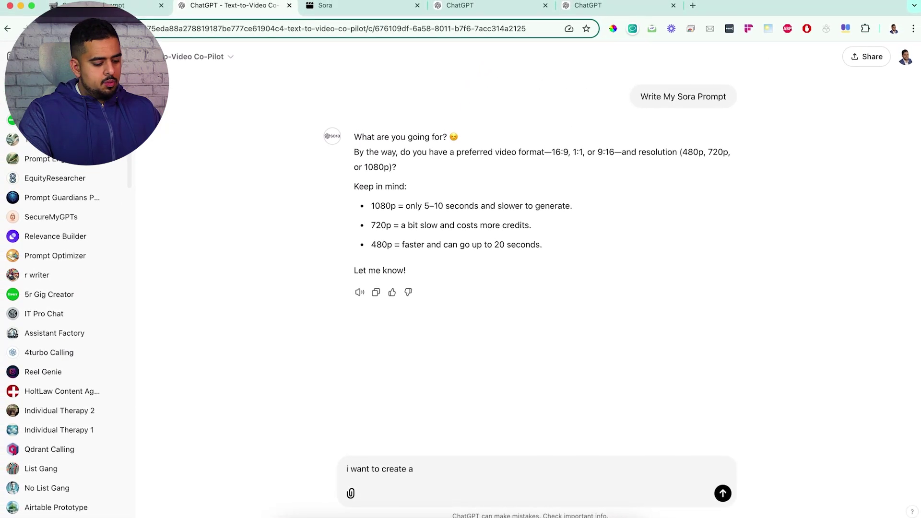
text(3d rendering o)
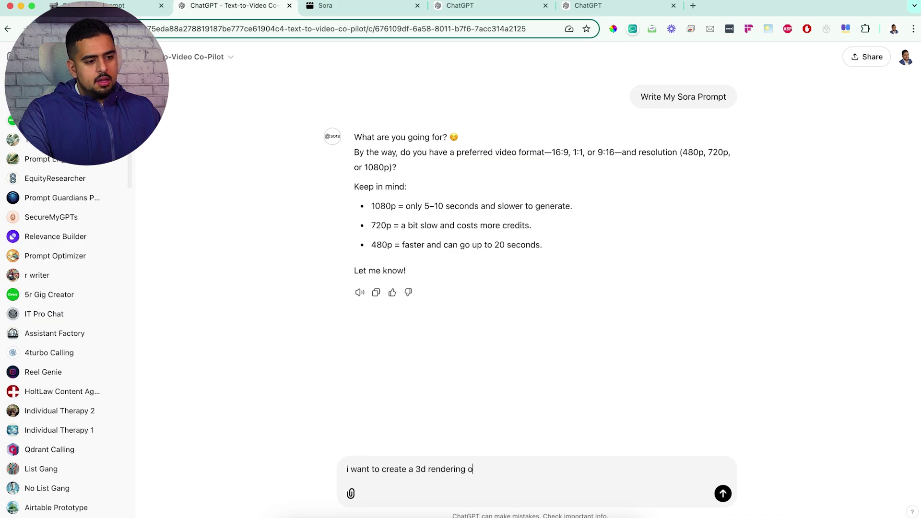
text(f a new)
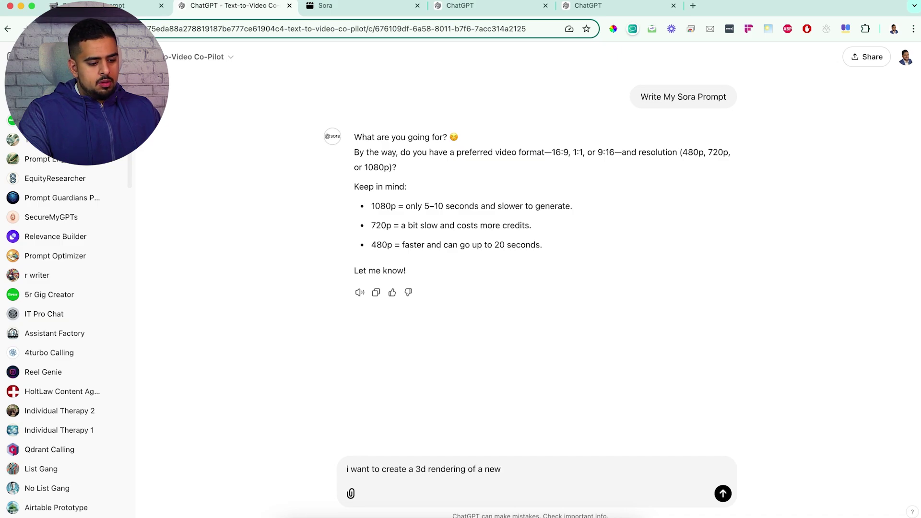
text( building in )
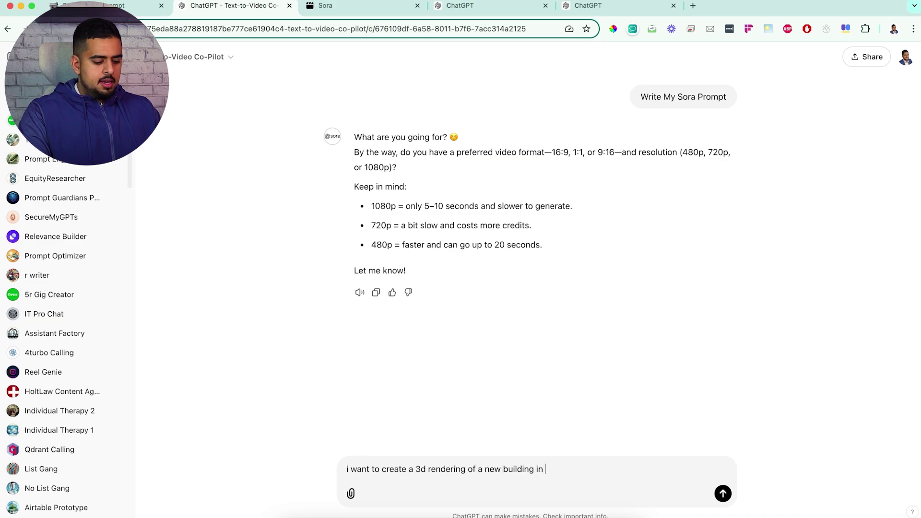
text(the toronto )
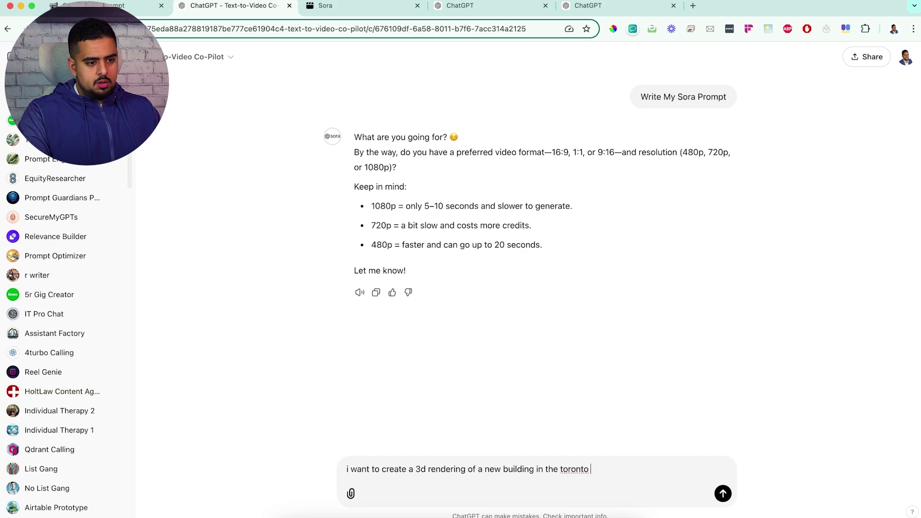
text(area that wo)
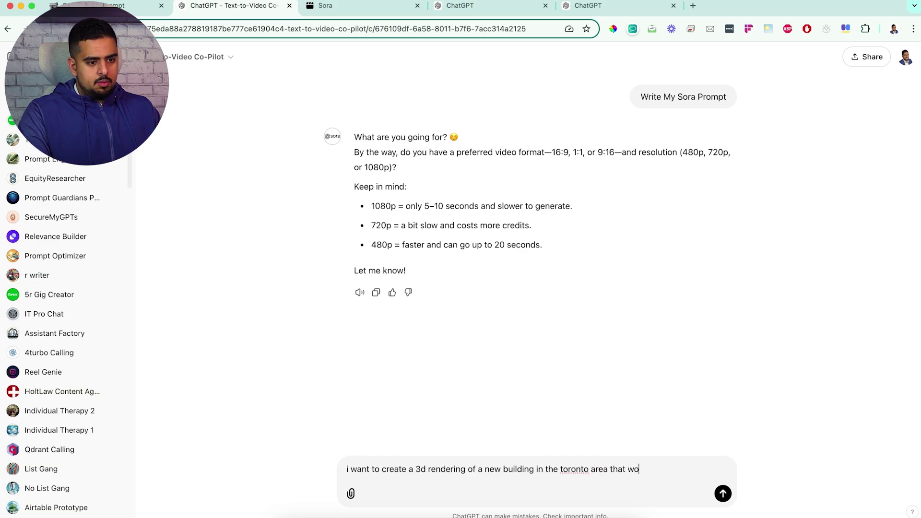
text(uld be super fu)
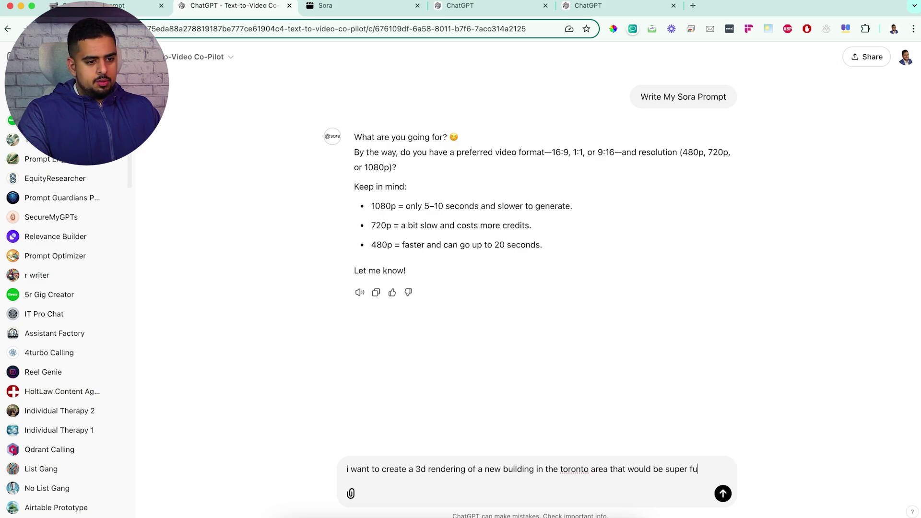
text(turistic)
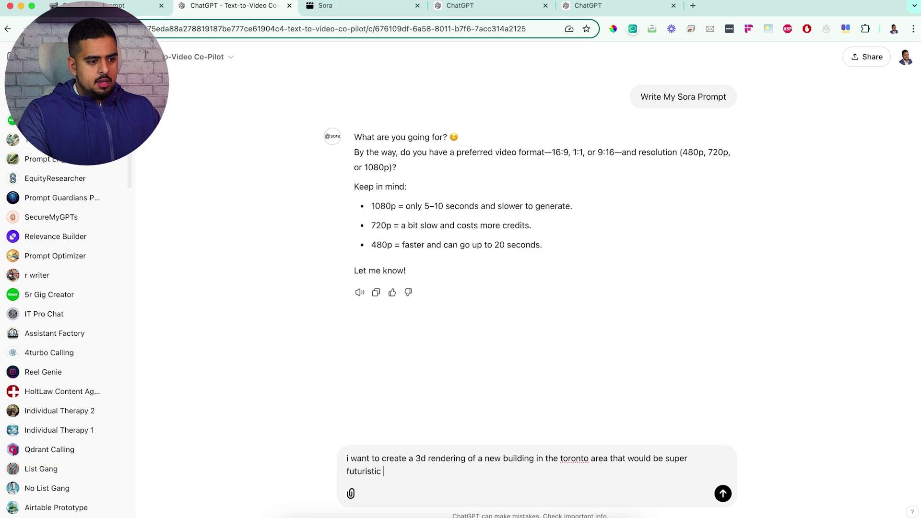
key(shift+Return)
text(7)
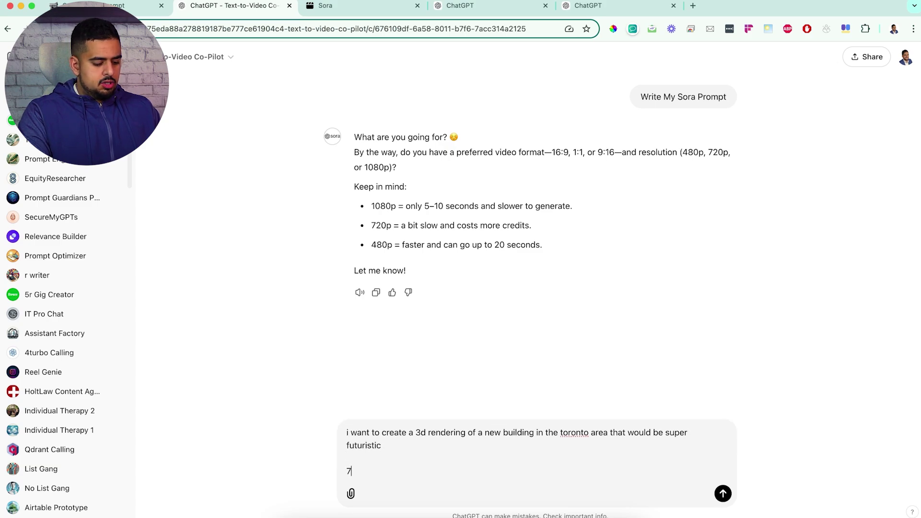
text(20p)
key(shift+Return)
key(shift+Return)
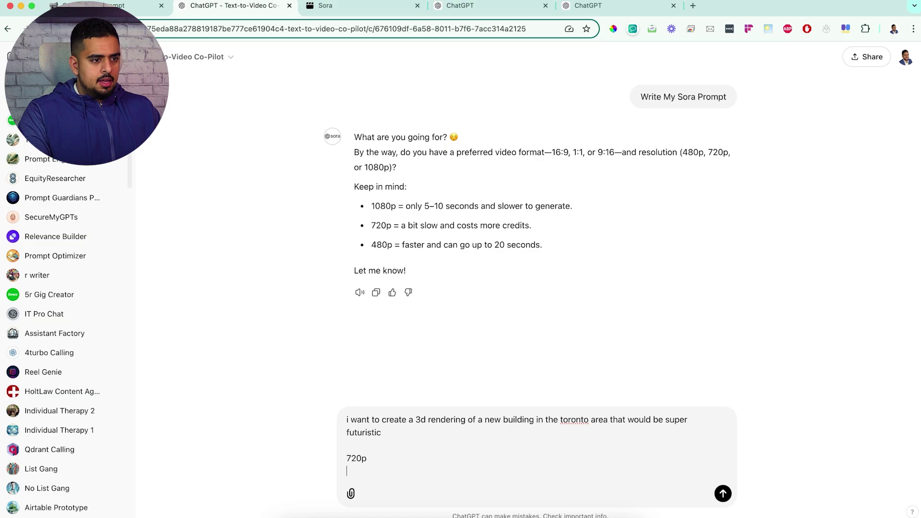
text(16:9)
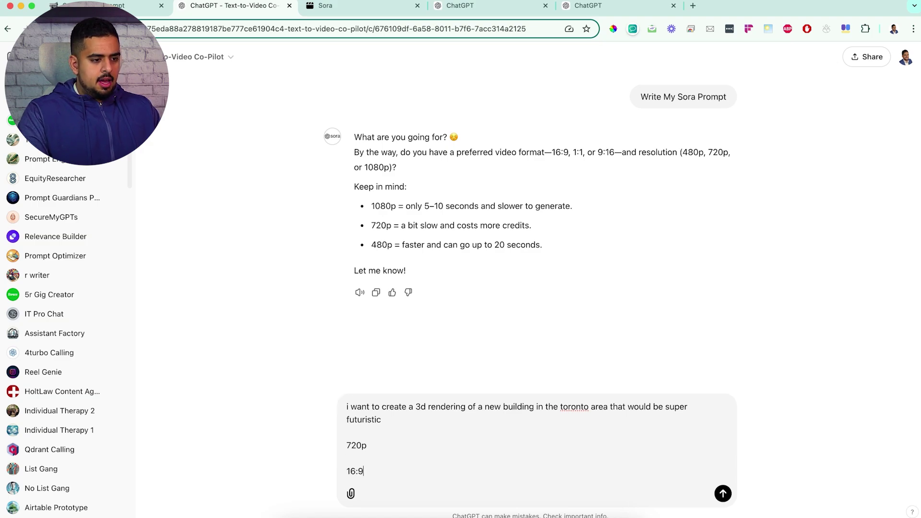
key(Return)
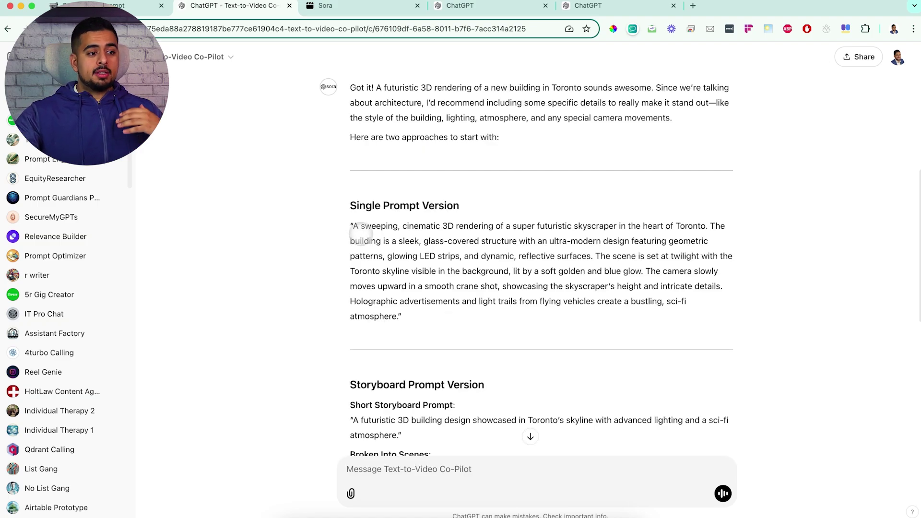
Review the Scene 1 and Scene 2 prompts, then select the short storyboard prompt text.
click(360, 228)
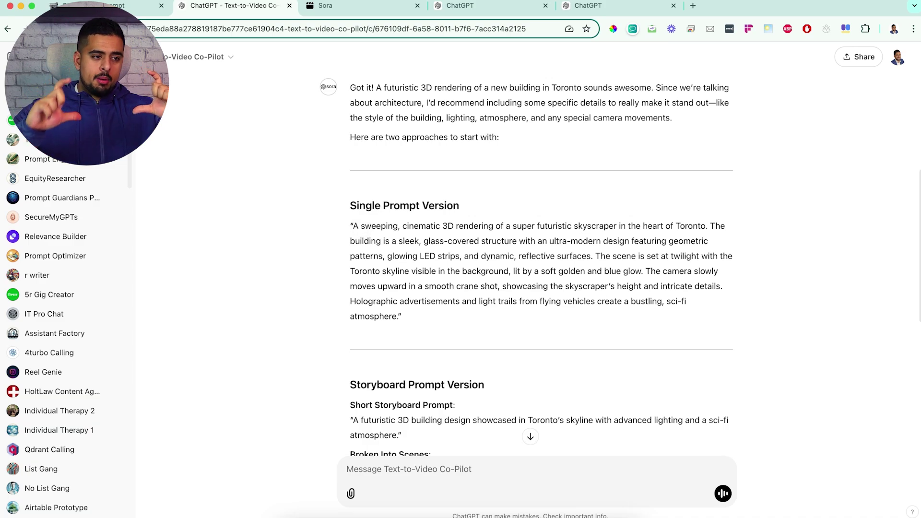
scroll(365, 230, down, 4)
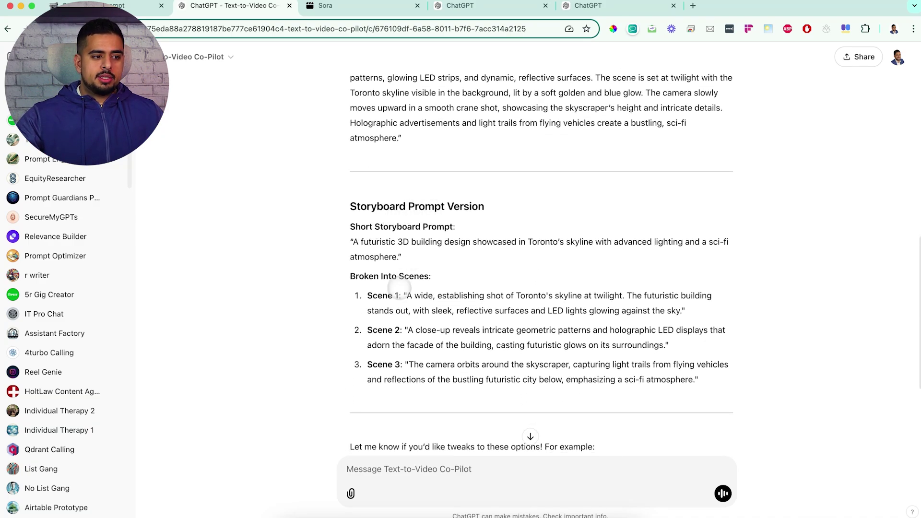
drag(407, 296, 580, 311)
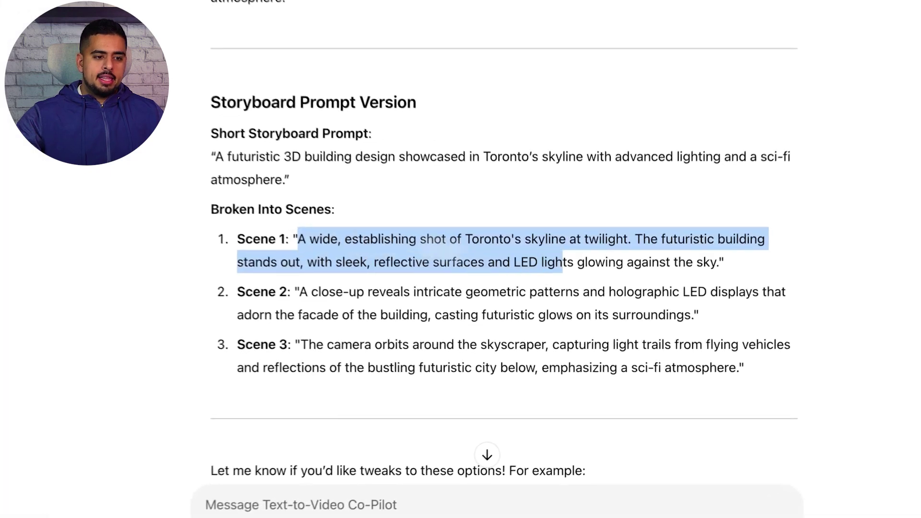
drag(564, 263, 725, 263)
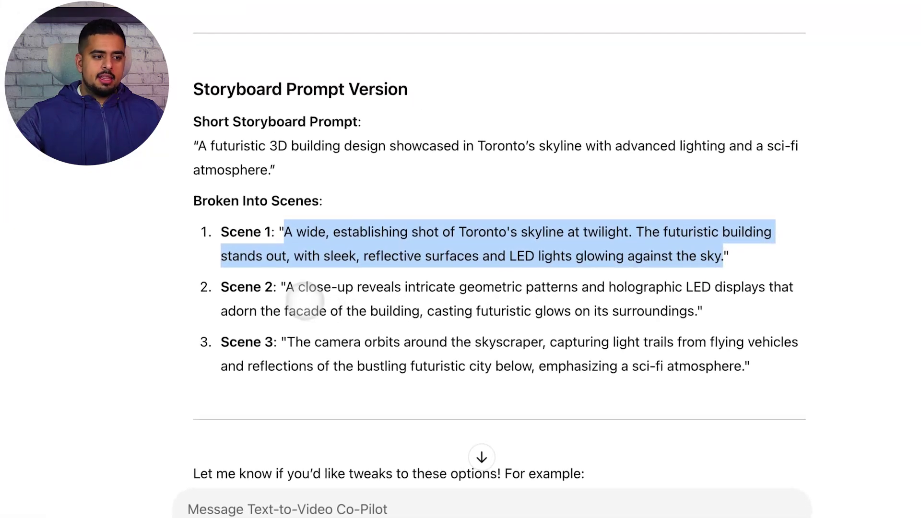
drag(299, 292, 699, 315)
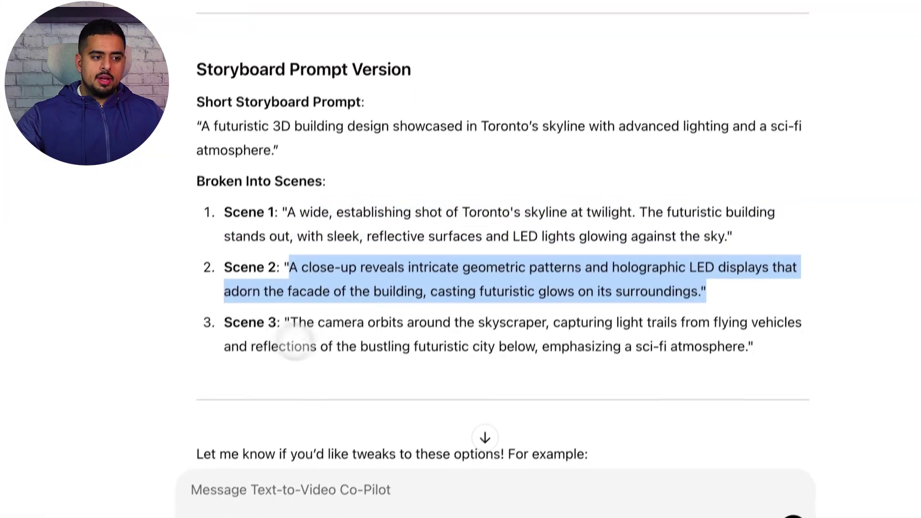
click(295, 344)
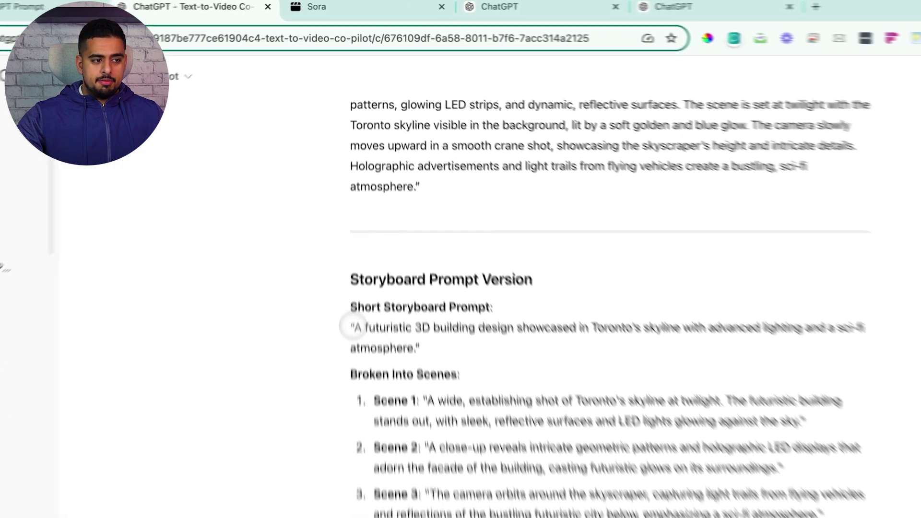
drag(353, 327, 416, 348)
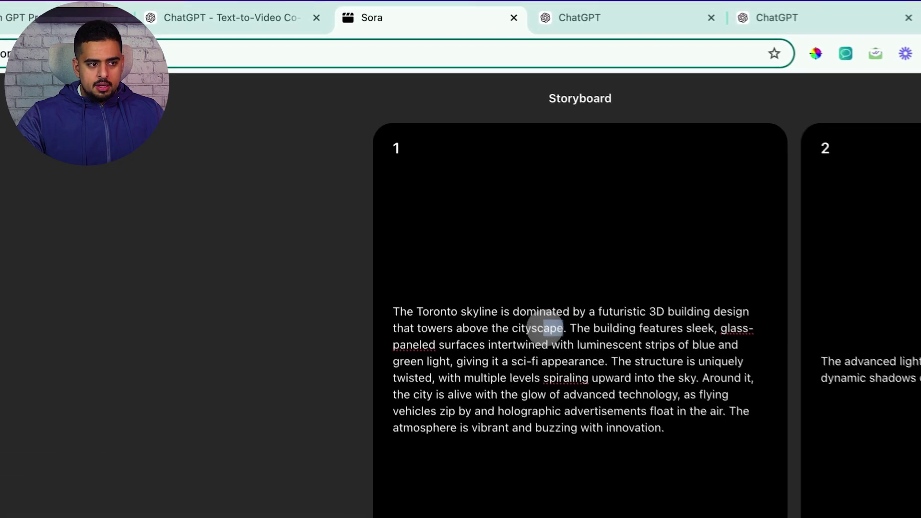
Highlight the single prompt's key details: cinematic, glowing LED strips, twilight and the crane shot.
drag(450, 207, 410, 206)
click(218, 19)
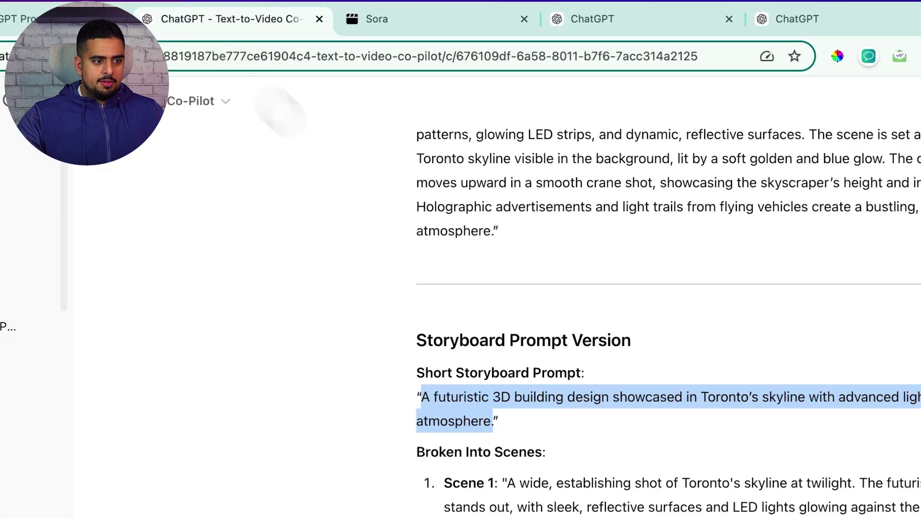
click(623, 406)
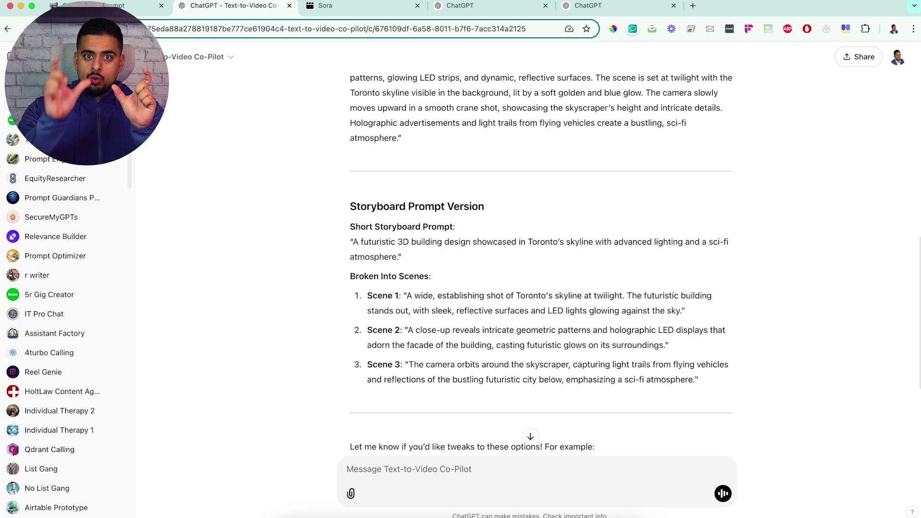
scroll(473, 215, up, 4)
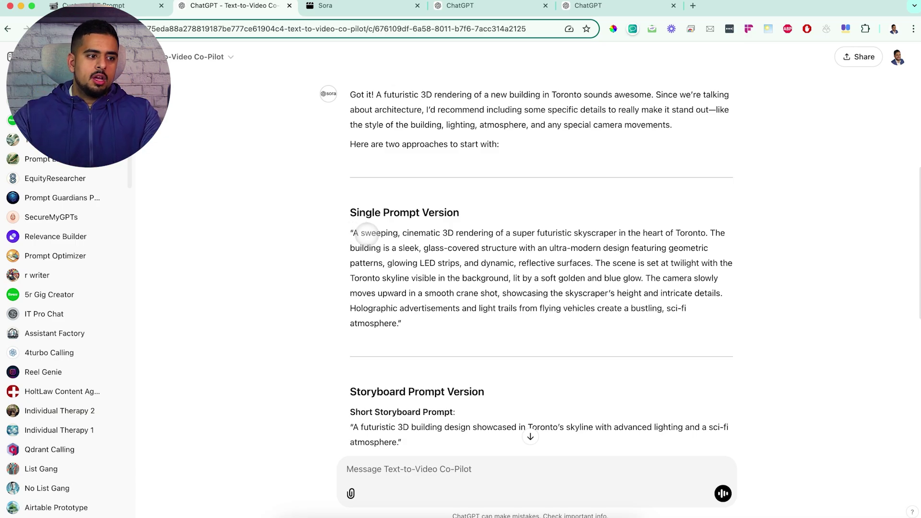
double_click(421, 233)
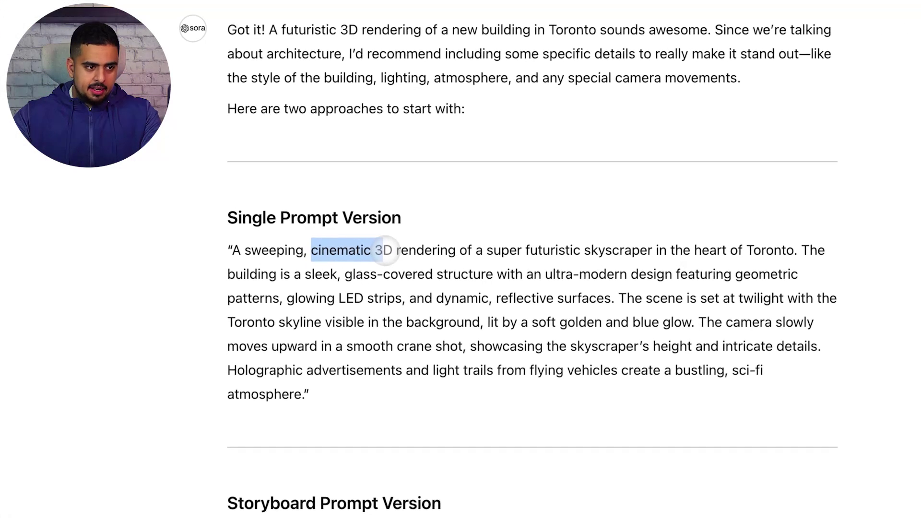
click(459, 234)
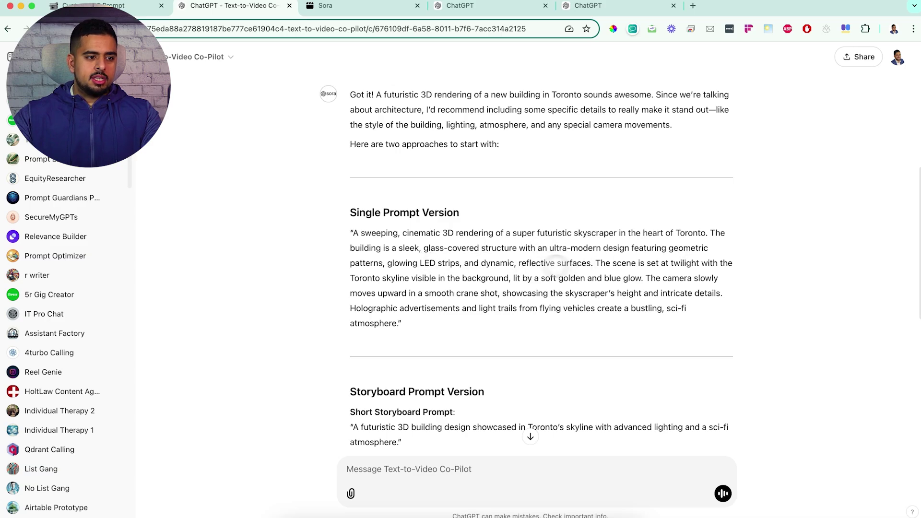
drag(388, 263, 459, 263)
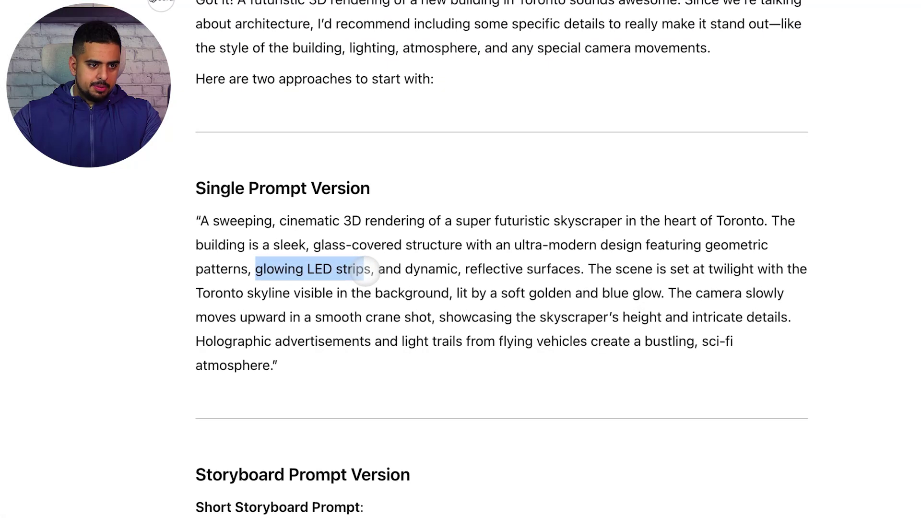
click(379, 269)
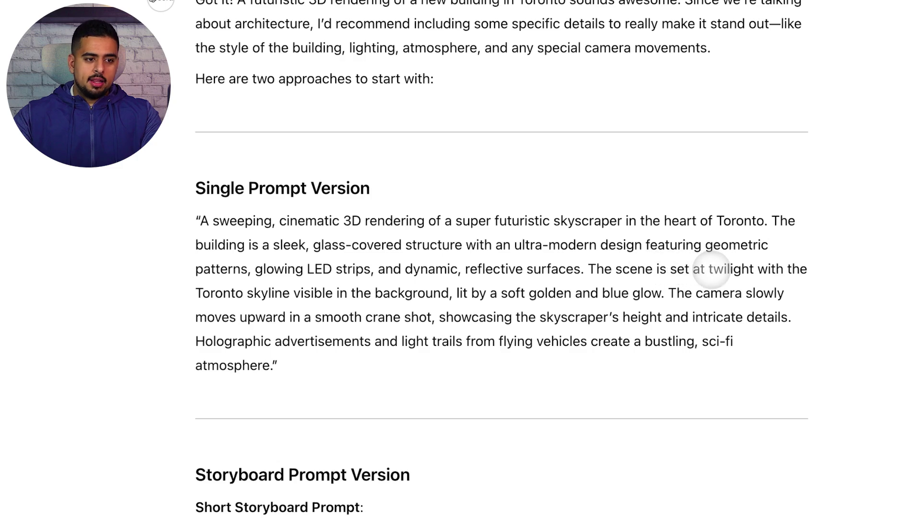
double_click(713, 270)
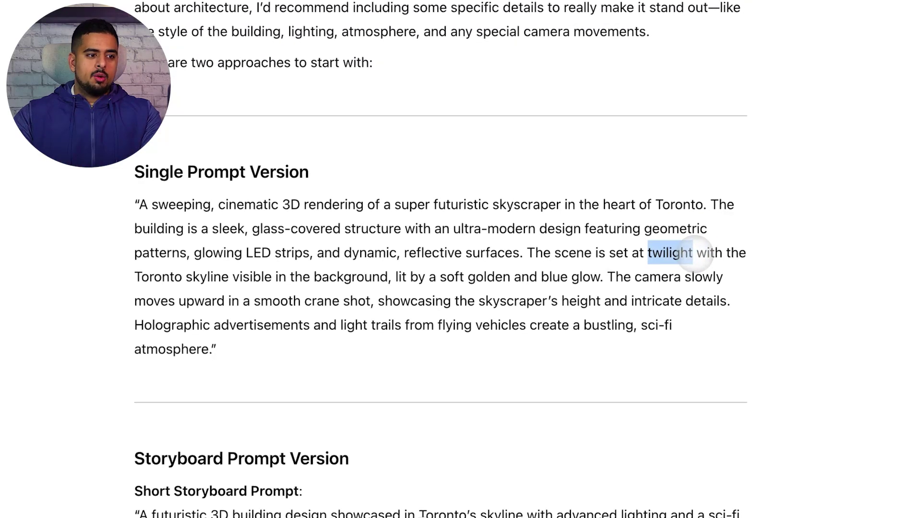
click(366, 285)
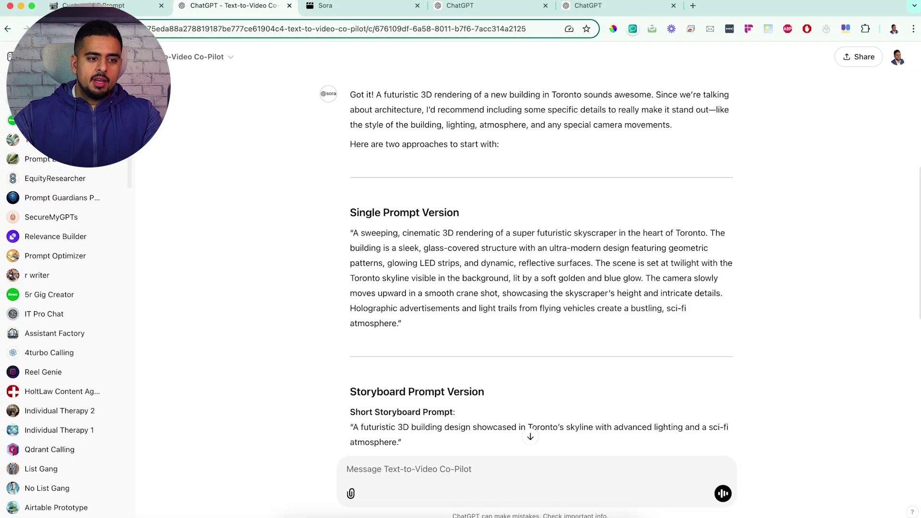
drag(646, 280, 412, 292)
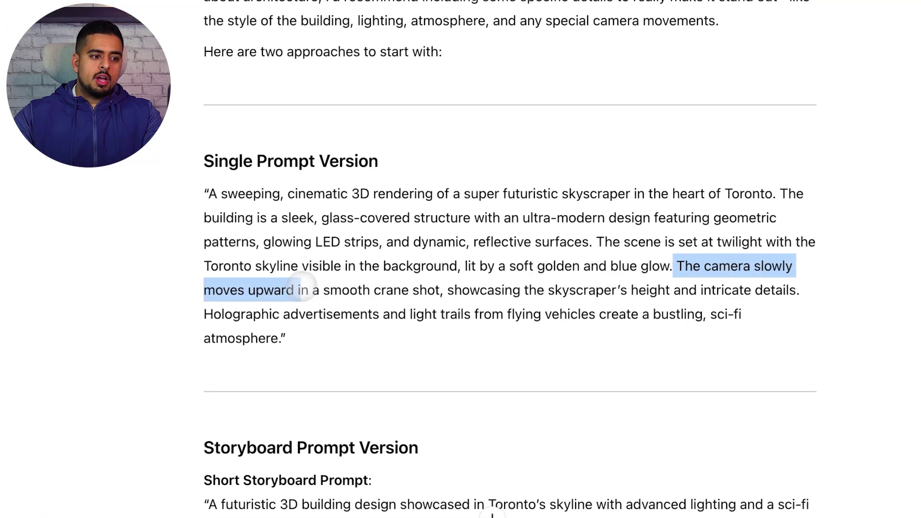
drag(304, 287, 420, 293)
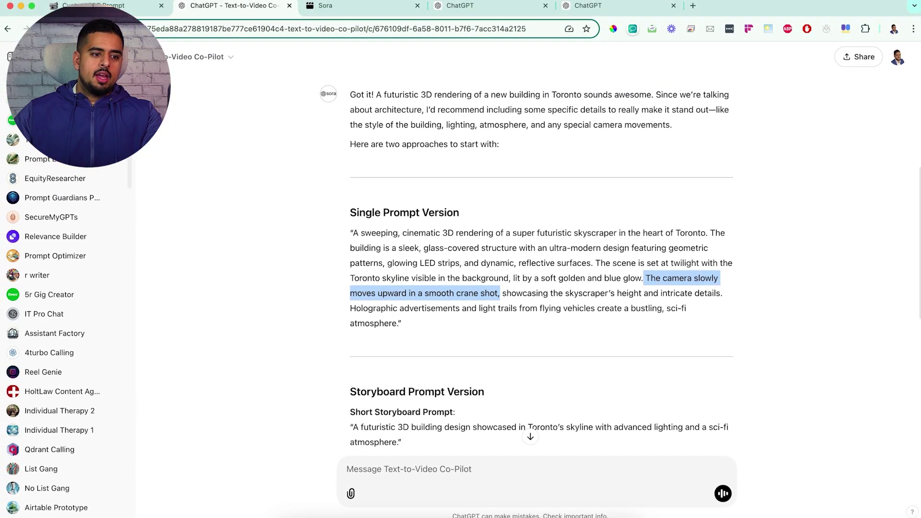
Select the entire Single Prompt Version text and return to Sora.
drag(355, 233, 385, 307)
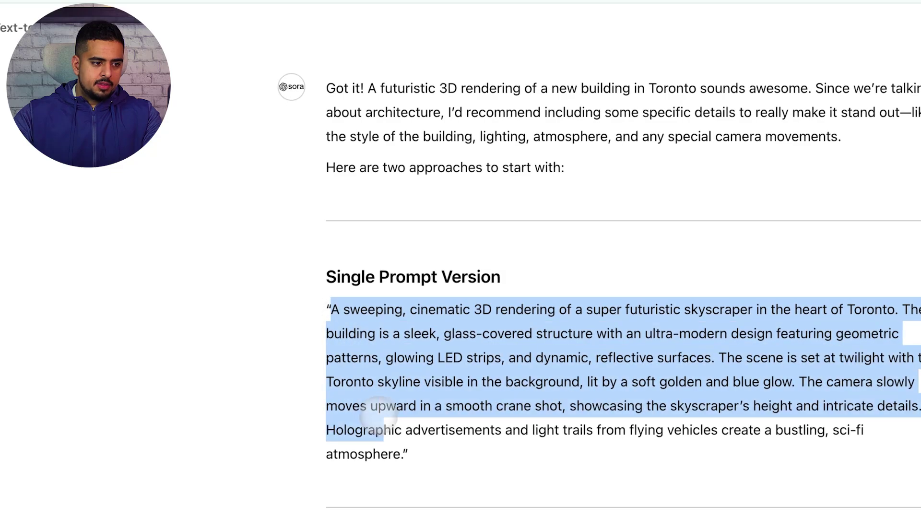
drag(386, 427, 405, 445)
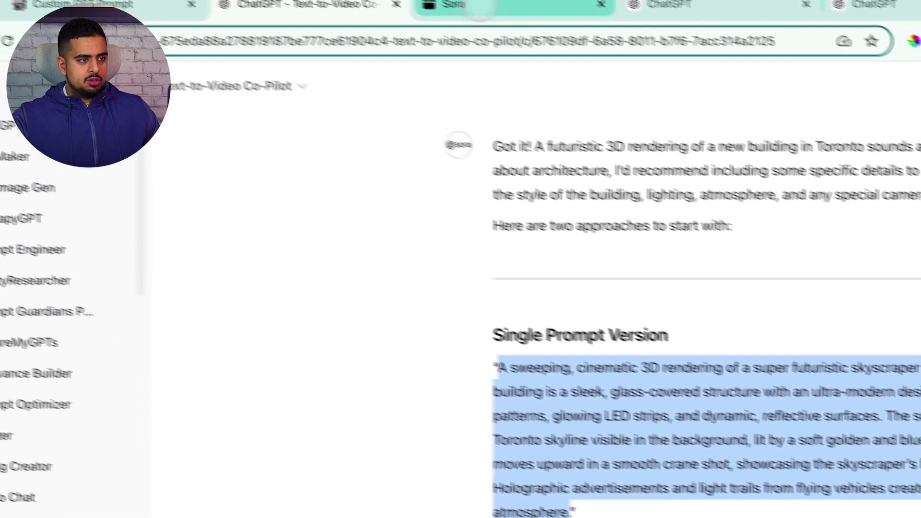
click(442, 6)
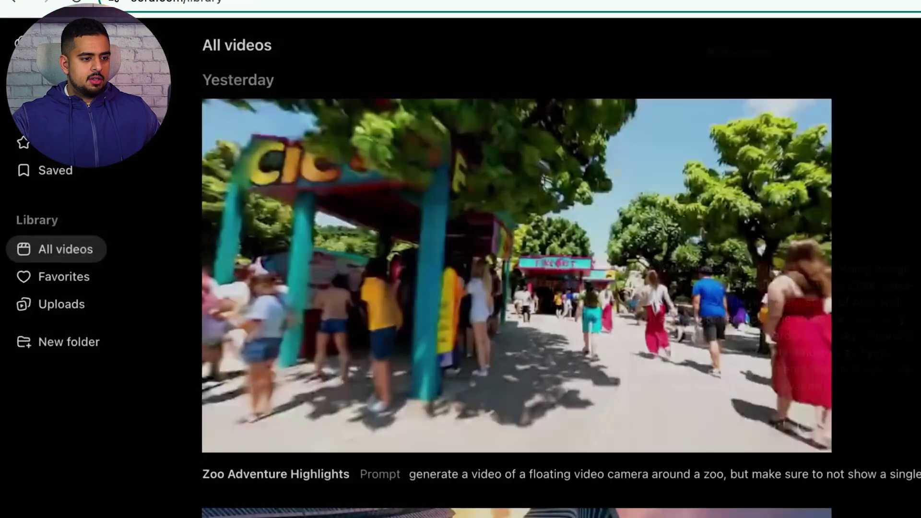
Paste the skyscraper prompt into Sora at 720p, generate it, and open the resulting prompt.
key(ctrl+v)
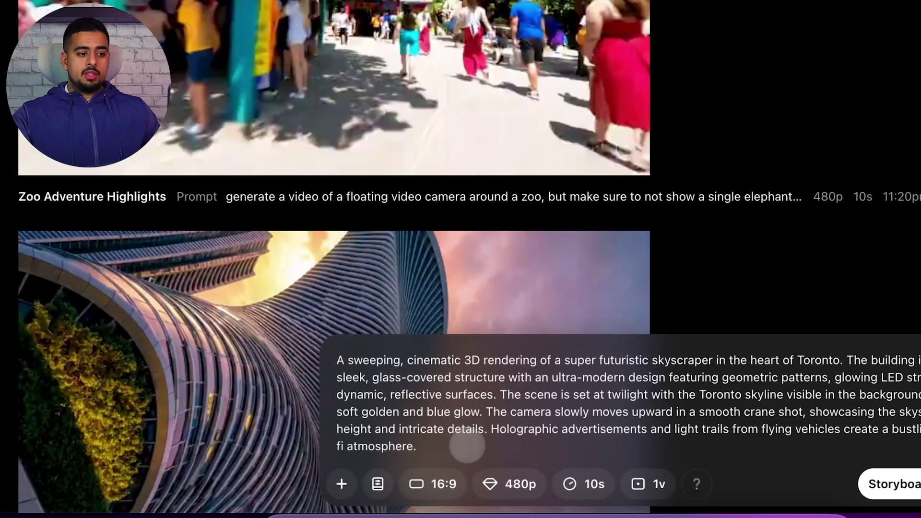
click(527, 476)
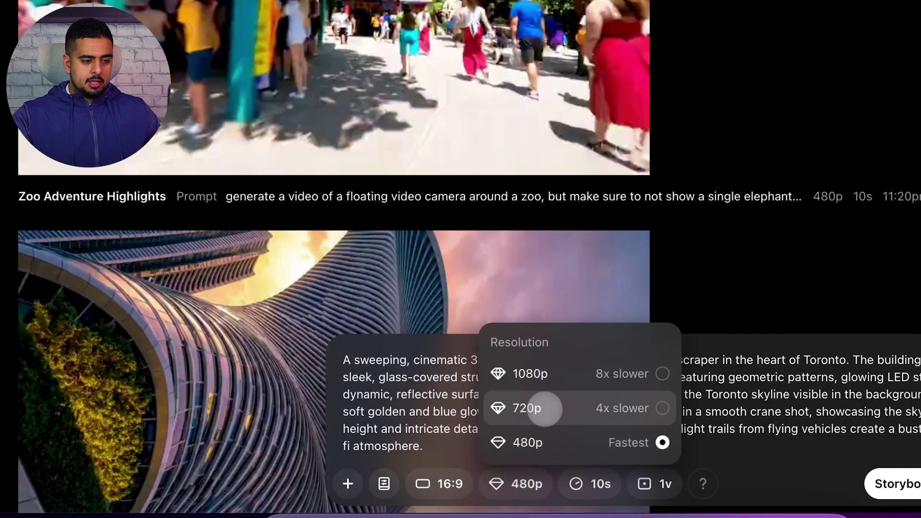
click(545, 409)
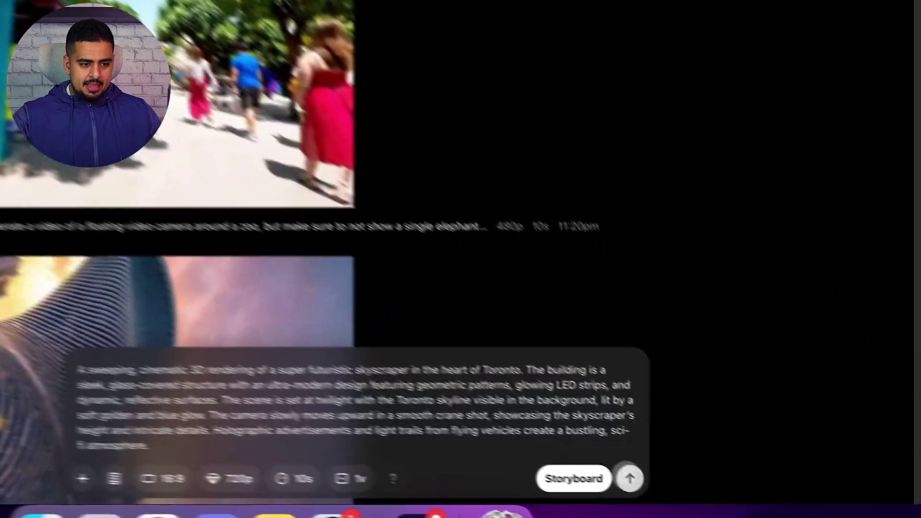
click(715, 506)
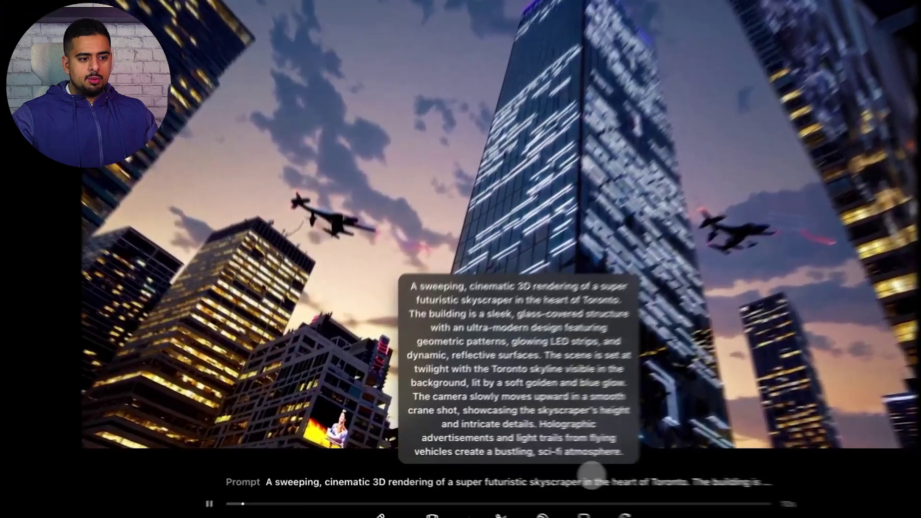
click(522, 477)
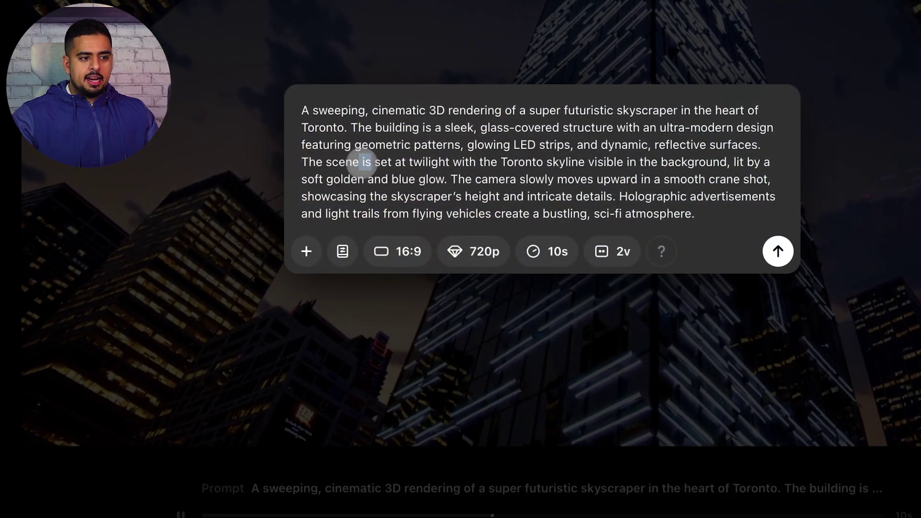
Start a remix of the Futuristic Toronto Skyline video and list its remix strength options.
drag(360, 163, 532, 163)
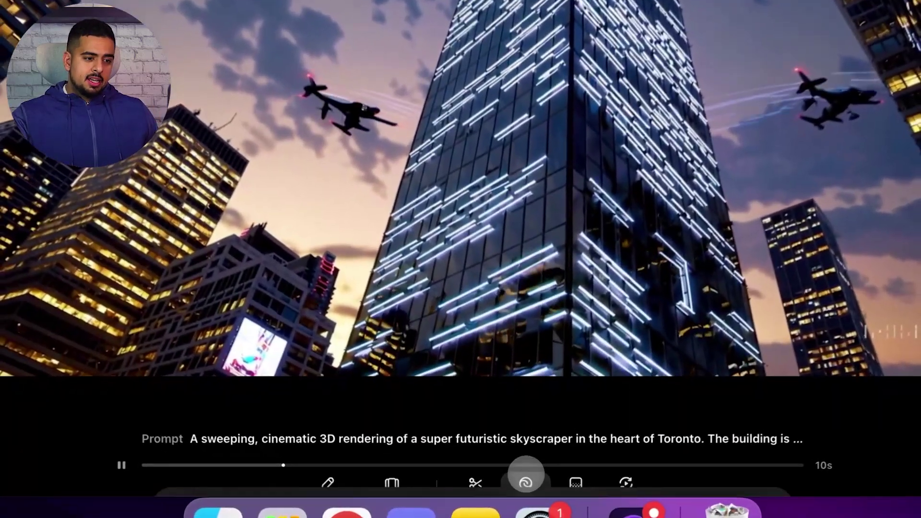
click(495, 506)
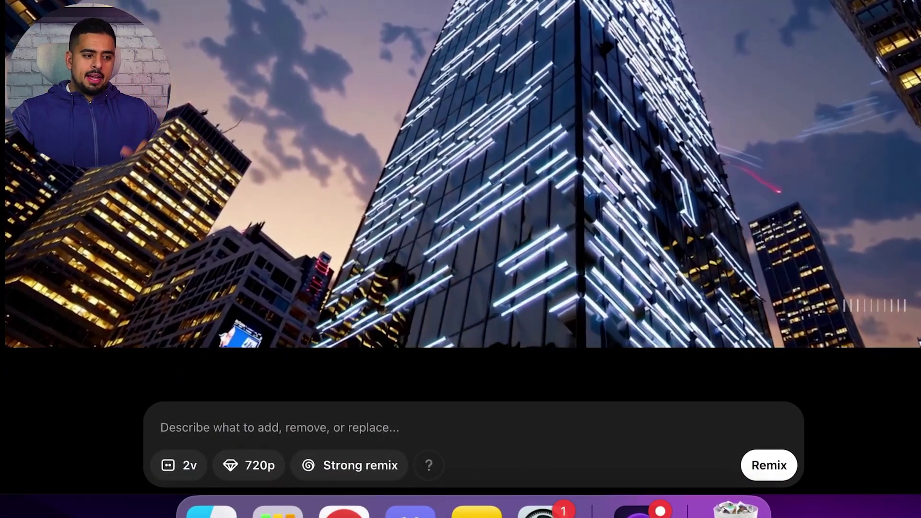
click(384, 465)
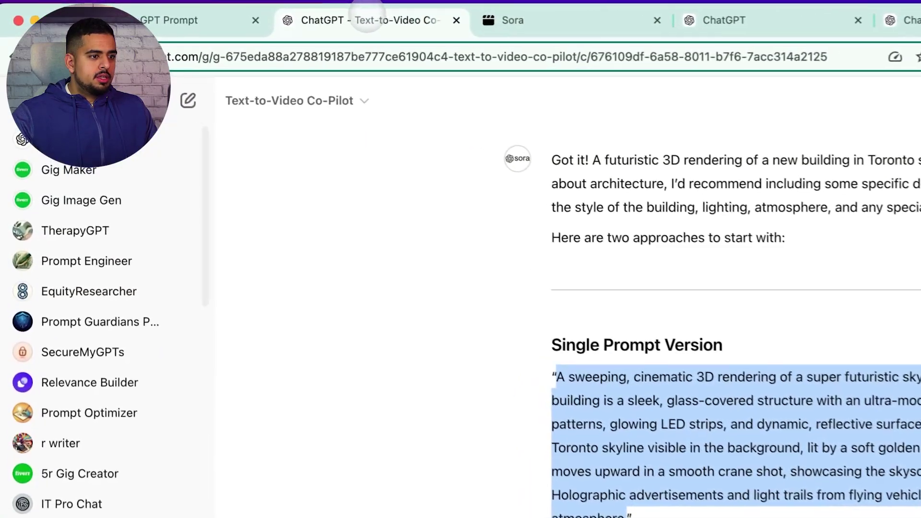
Send the Co-Pilot a new request for a husky and woolly mammoth winter scene before a storm.
scroll(341, 216, down, 15)
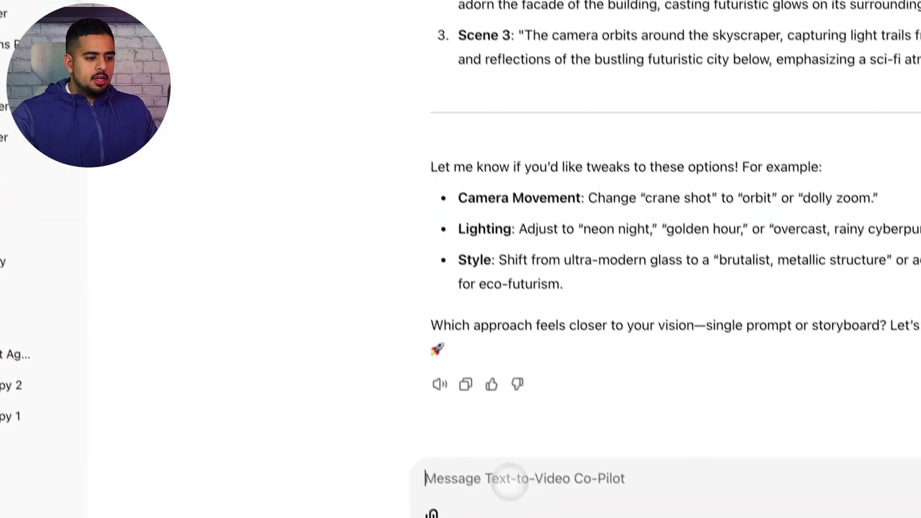
click(502, 456)
text(let's make a)
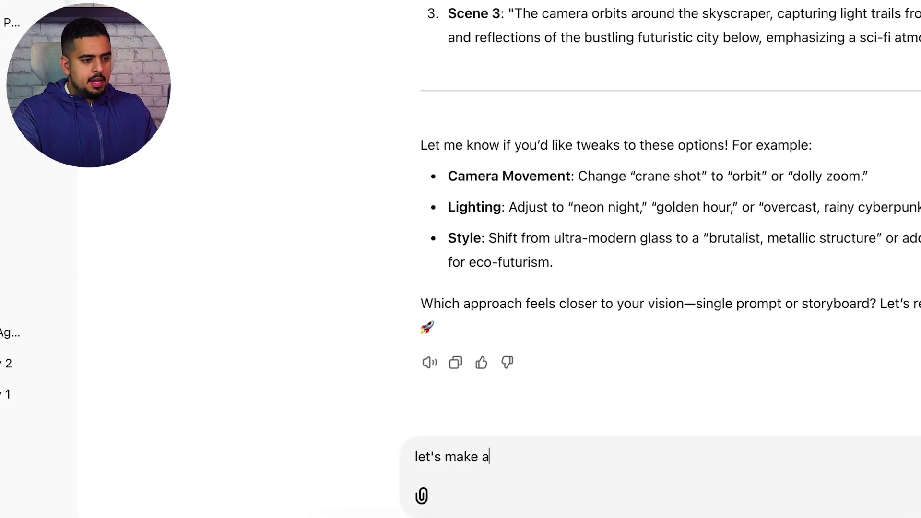
text(nother prmopt)
key(shift+Return)
text(le)
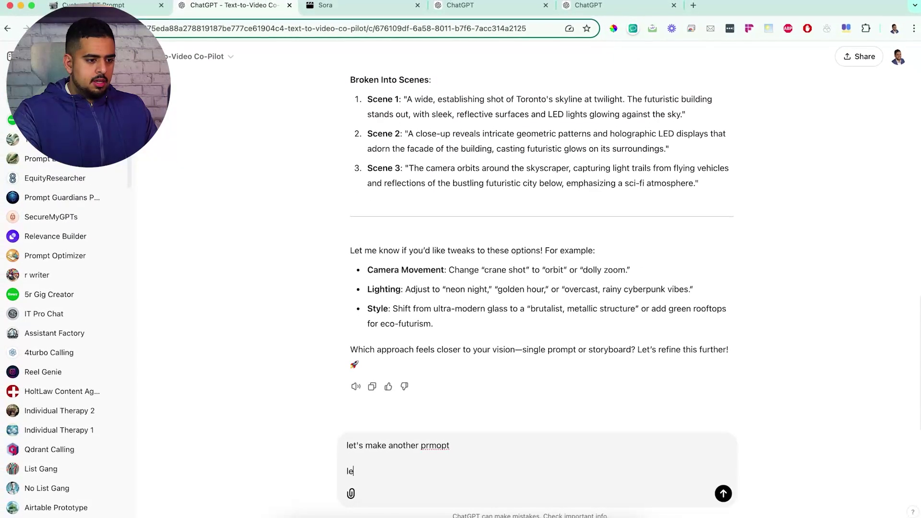
text(t's make a movie scene of a siberian black and white husky running in a winter won)
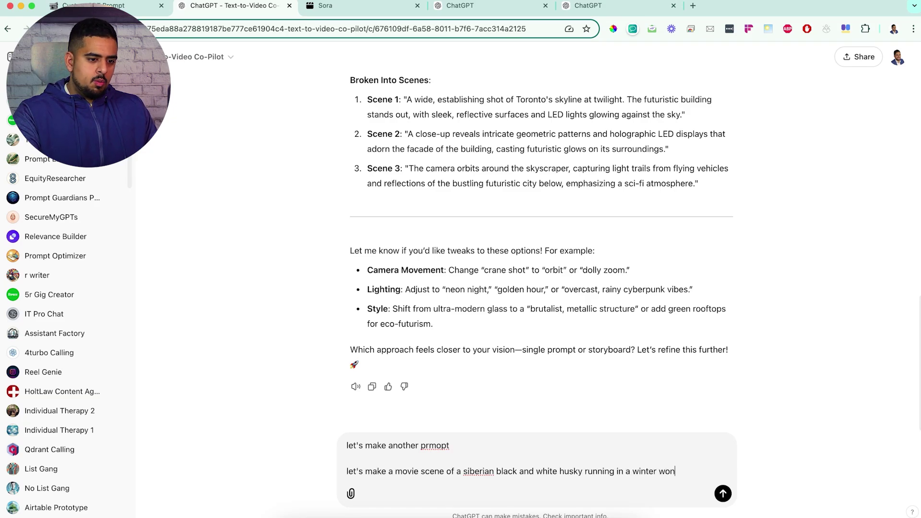
text(wit)
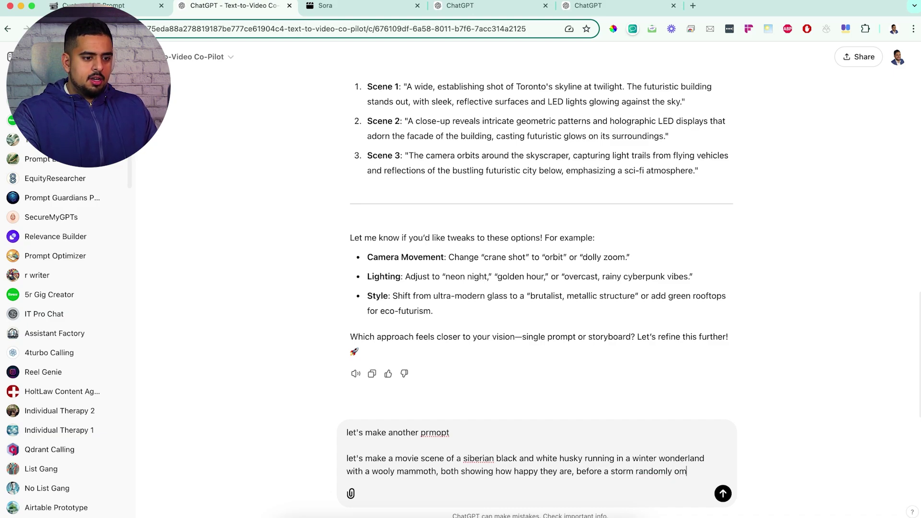
key(Return)
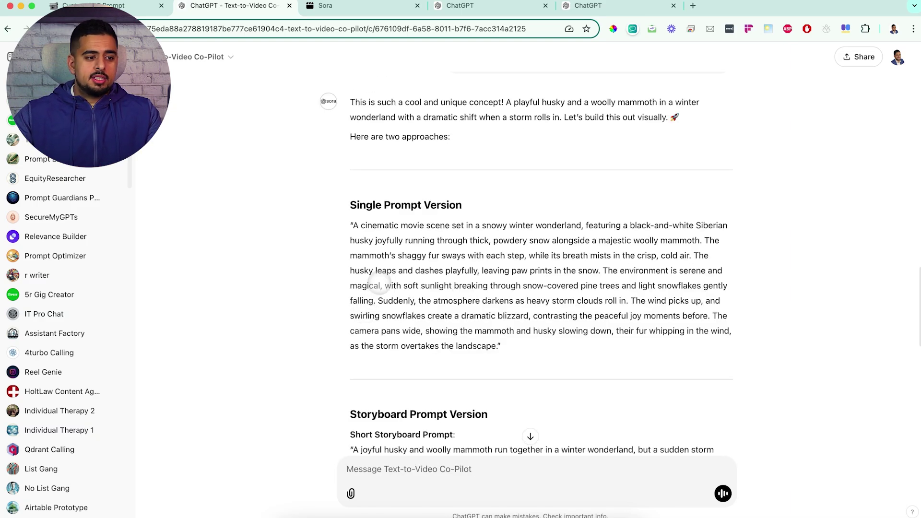
scroll(379, 283, down, 5)
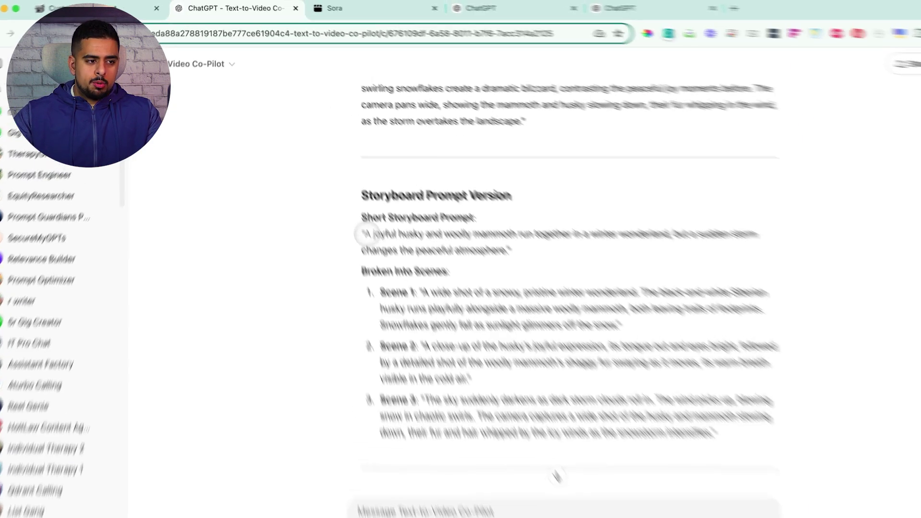
Paste the short husky-and-mammoth storyboard prompt into a new Sora video and convert it to a storyboard.
drag(354, 214, 483, 231)
key(super+c)
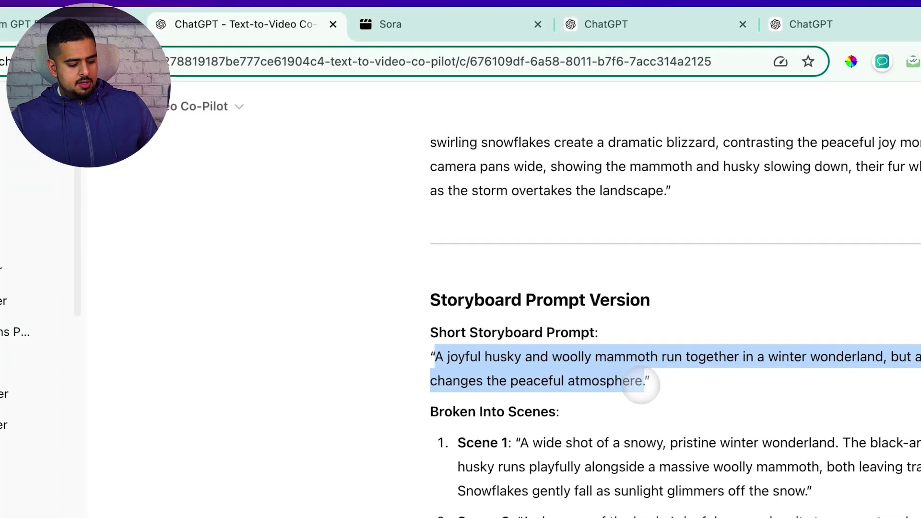
click(387, 24)
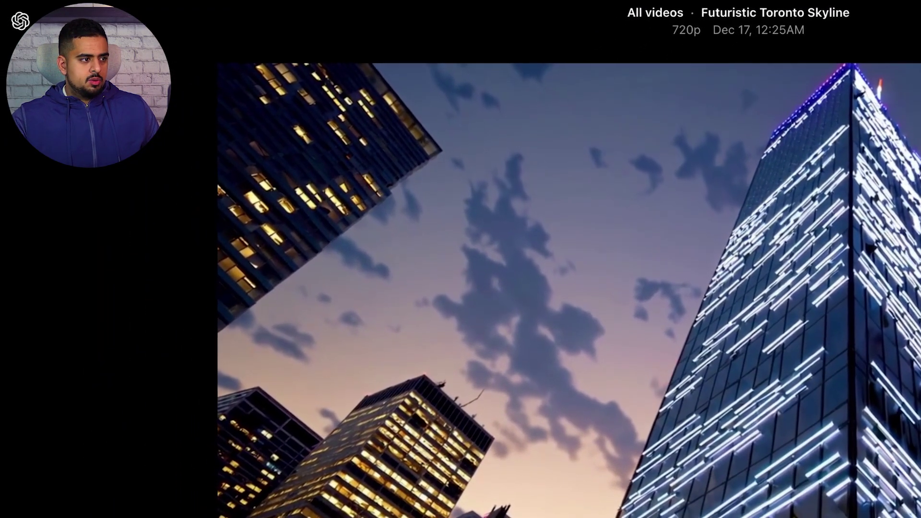
key(Escape)
click(433, 460)
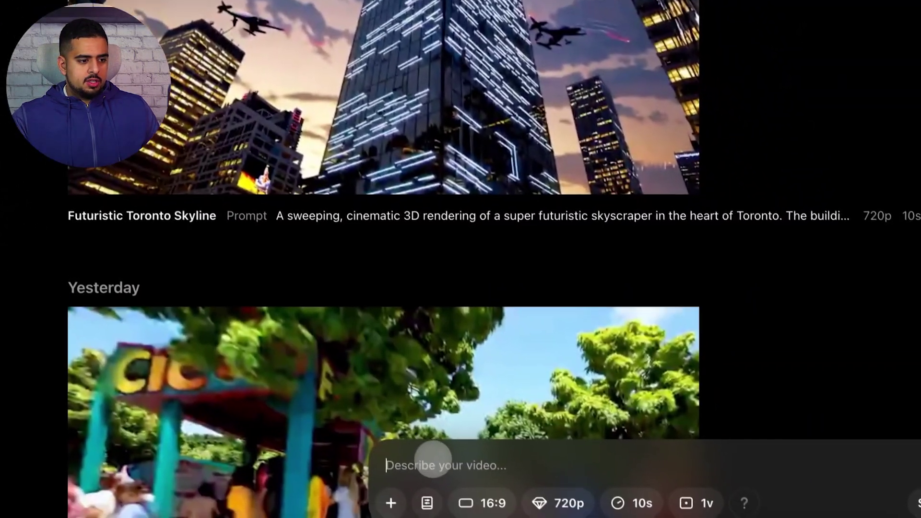
key(super+v)
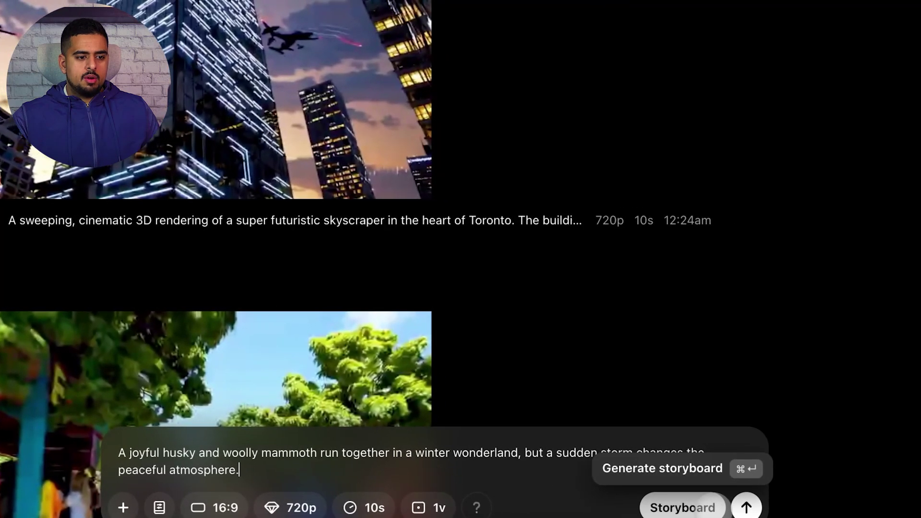
click(919, 503)
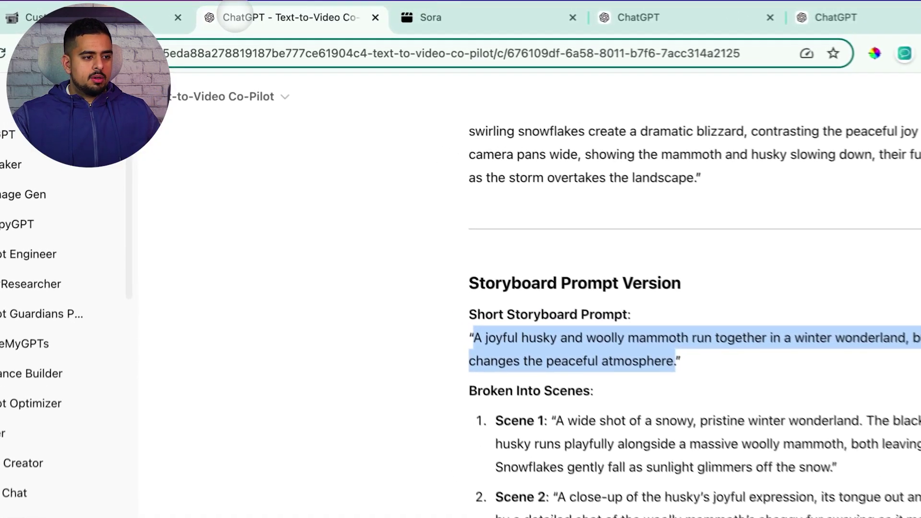
Replace the first two storyboard cards' text with the Co-Pilot's Scene 1 and Scene 2.
click(582, 442)
drag(358, 394, 644, 442)
key(super+c)
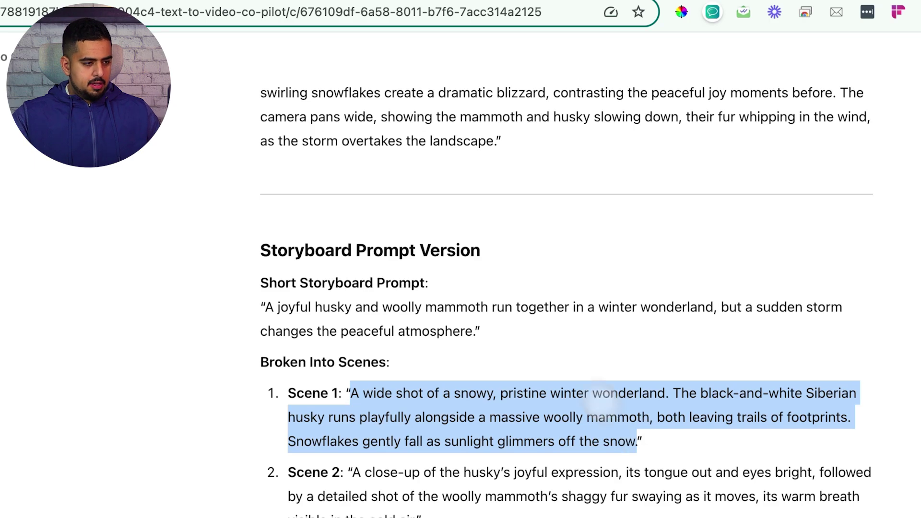
key(super+a)
key(super+v)
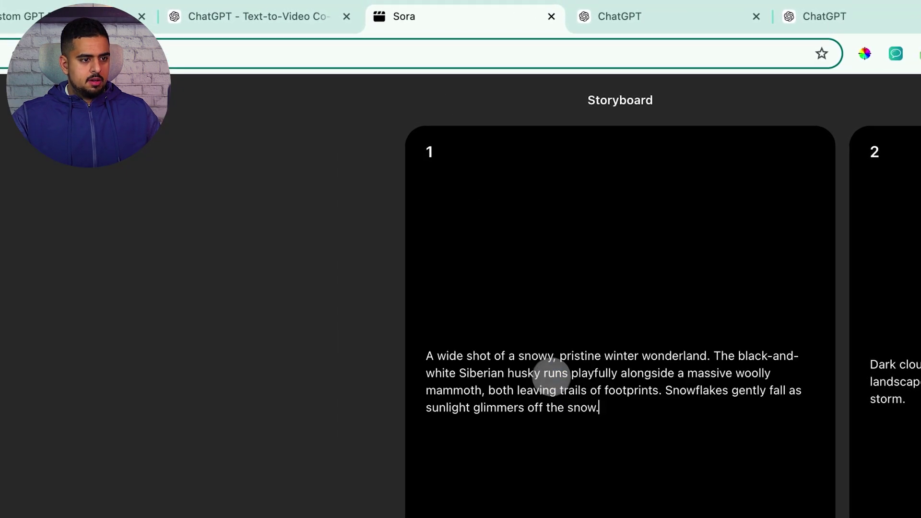
click(250, 14)
drag(536, 513, 492, 459)
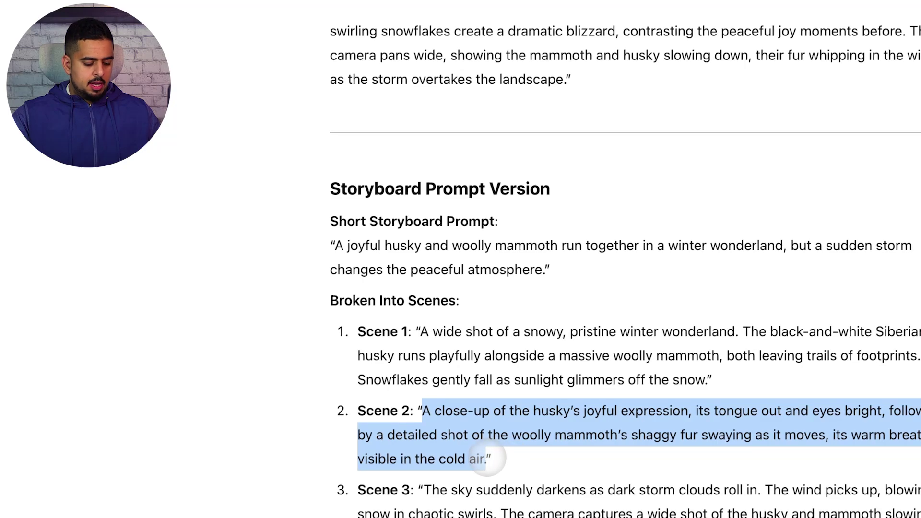
key(super+c)
click(206, 7)
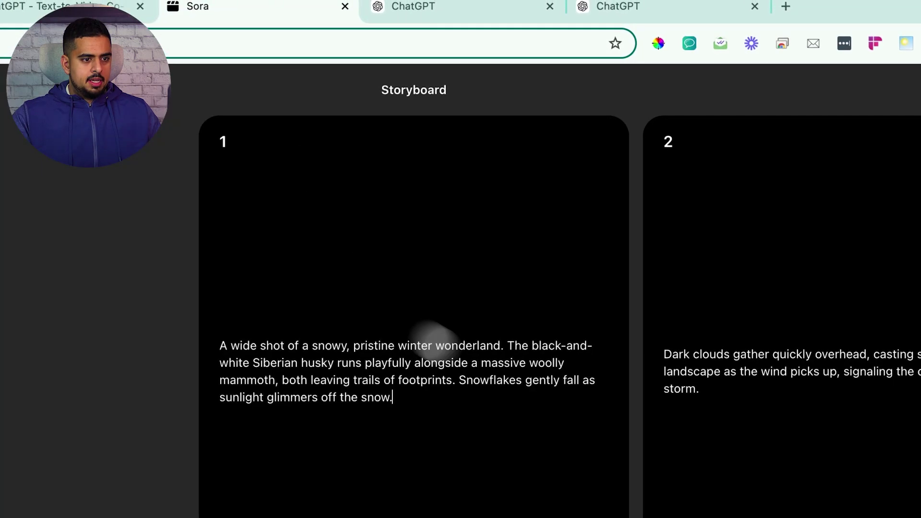
click(691, 372)
key(super+a)
click(411, 355)
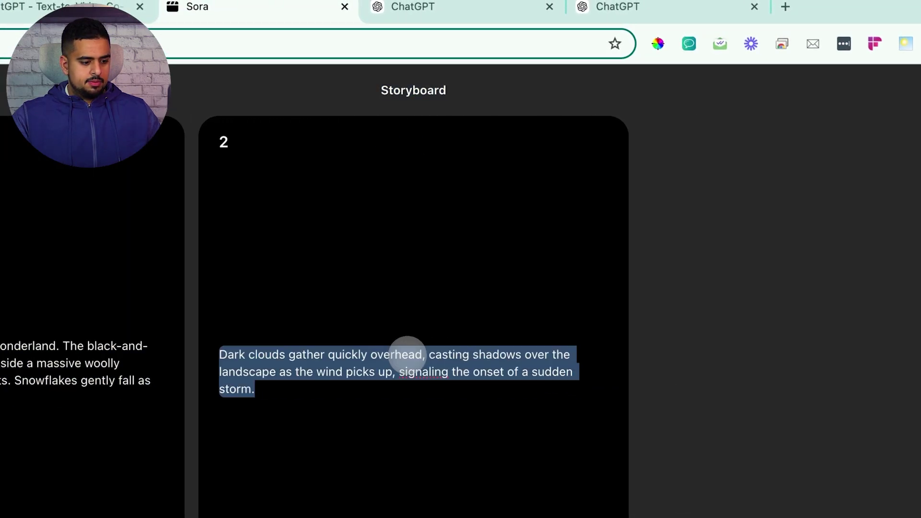
key(super+v)
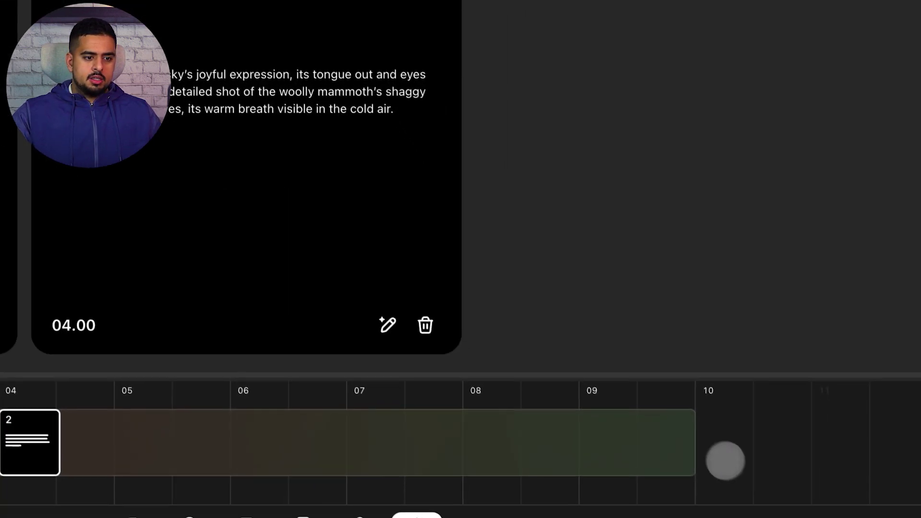
Add a third card with Scene 3's storm text and start generating the storyboard video.
click(660, 427)
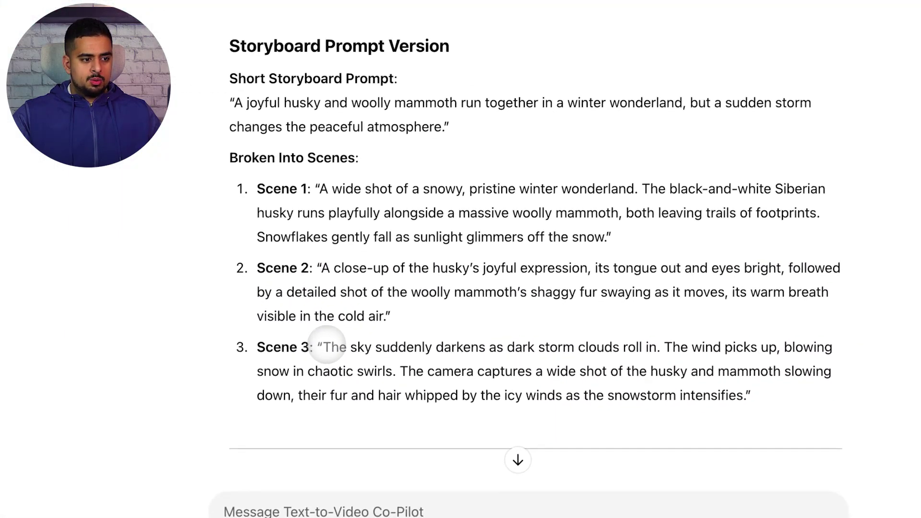
drag(329, 347, 748, 399)
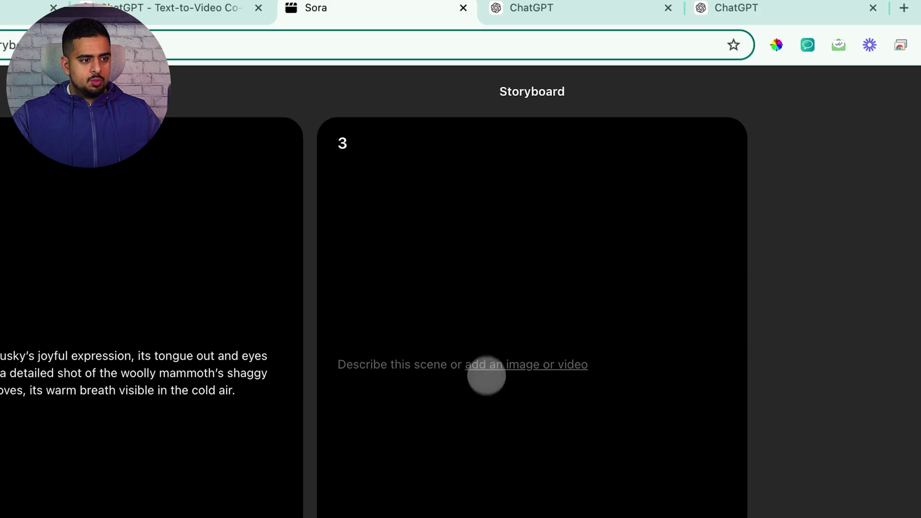
click(487, 376)
key(ctrl+v)
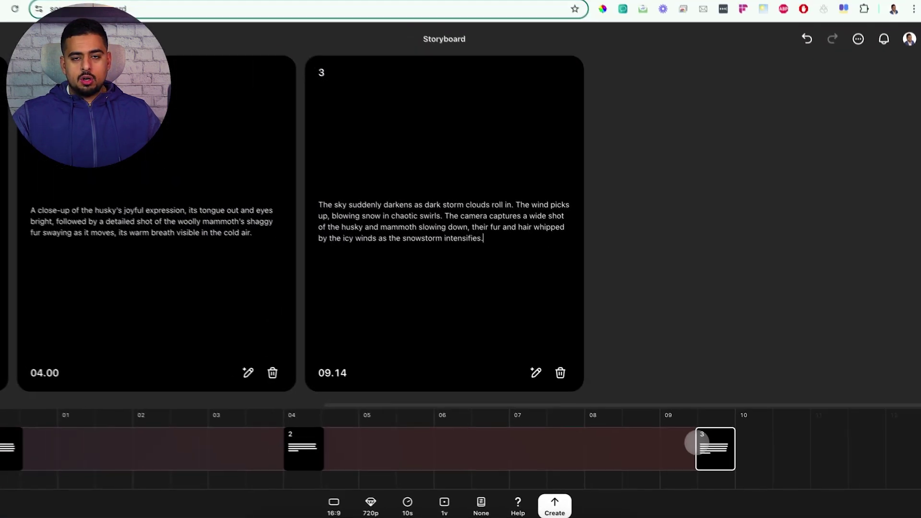
mouse_move(630, 408)
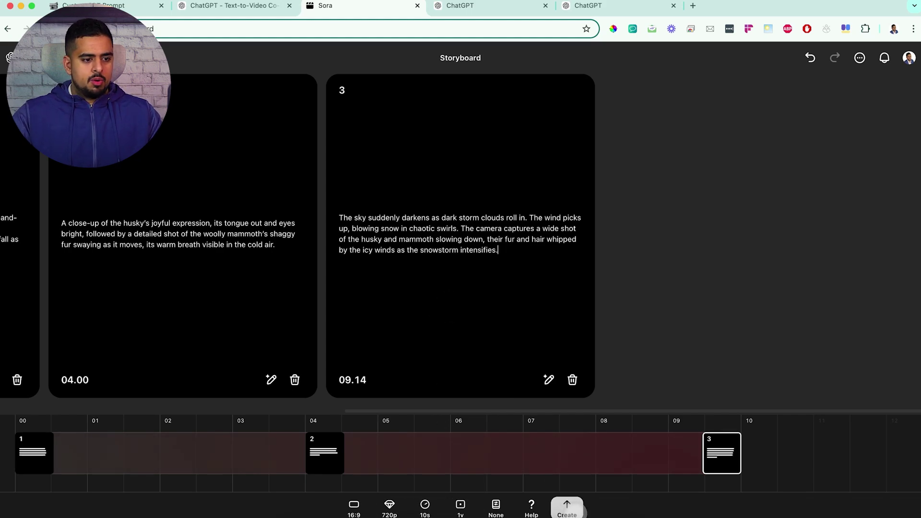
click(549, 380)
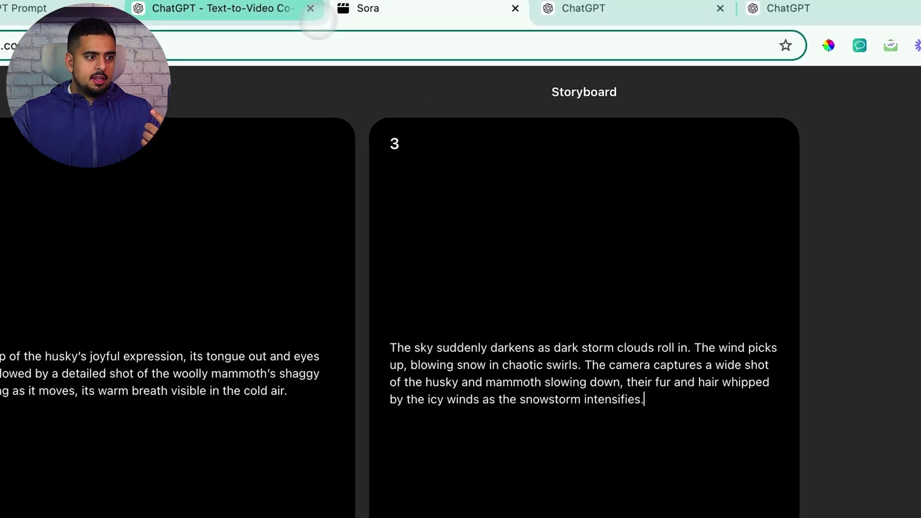
click(317, 20)
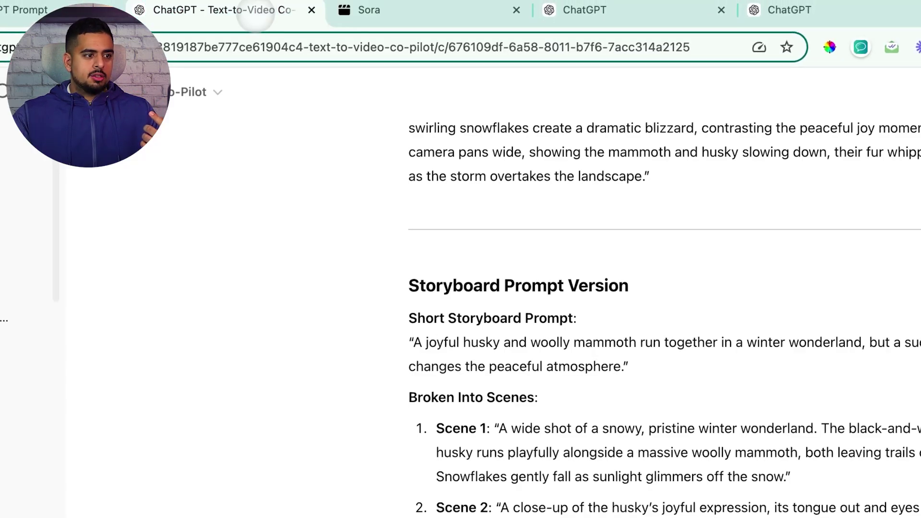
scroll(486, 413, down, 5)
scroll(486, 413, down, 5)
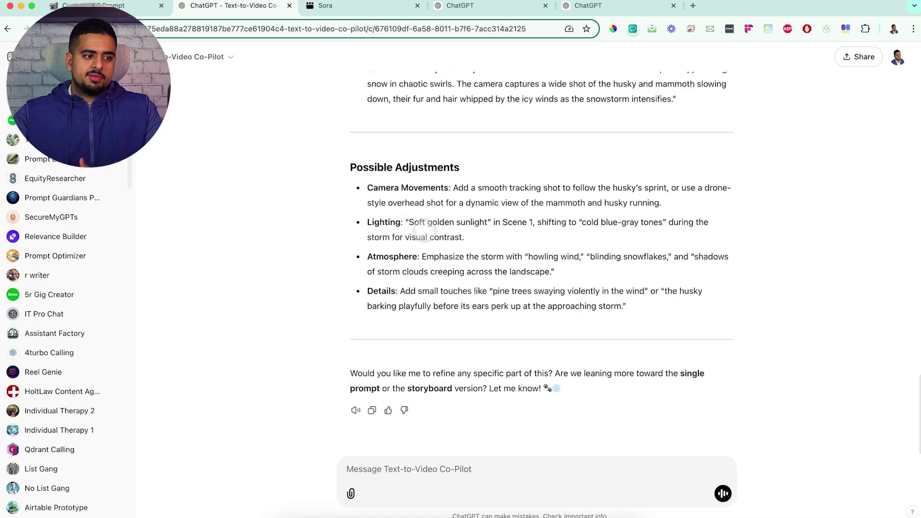
drag(504, 259, 657, 257)
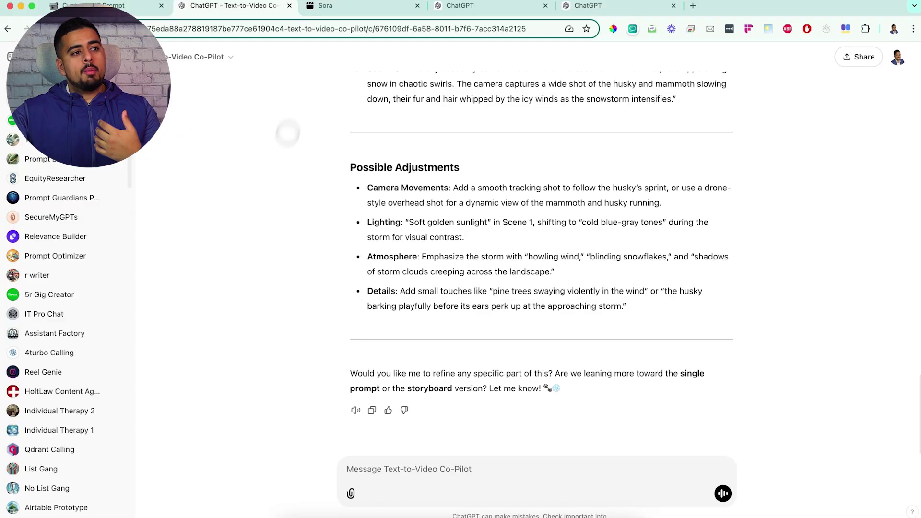
Open the newest Husky and Mammoth Adventure video from Sora's library.
click(391, 8)
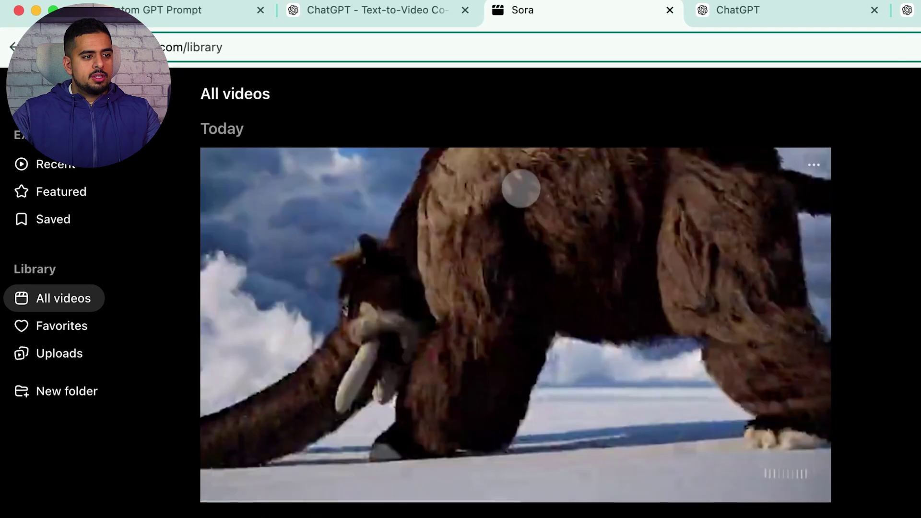
click(522, 189)
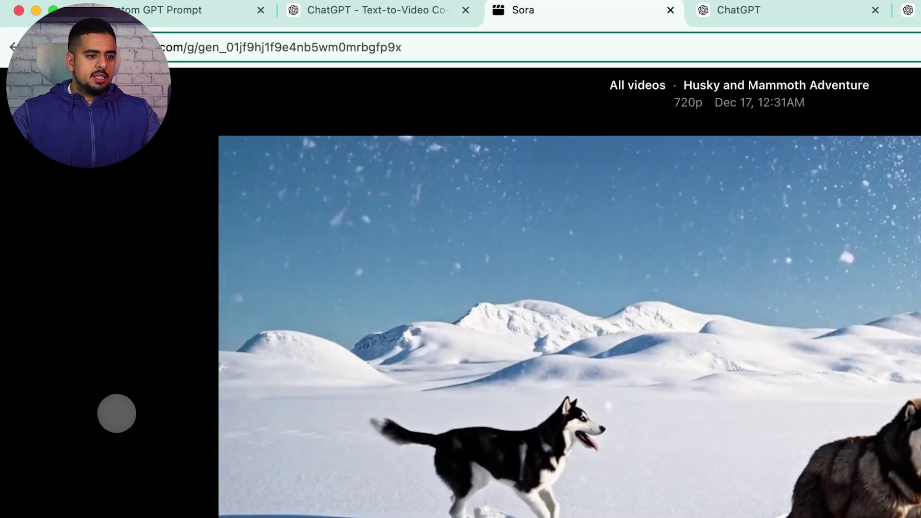